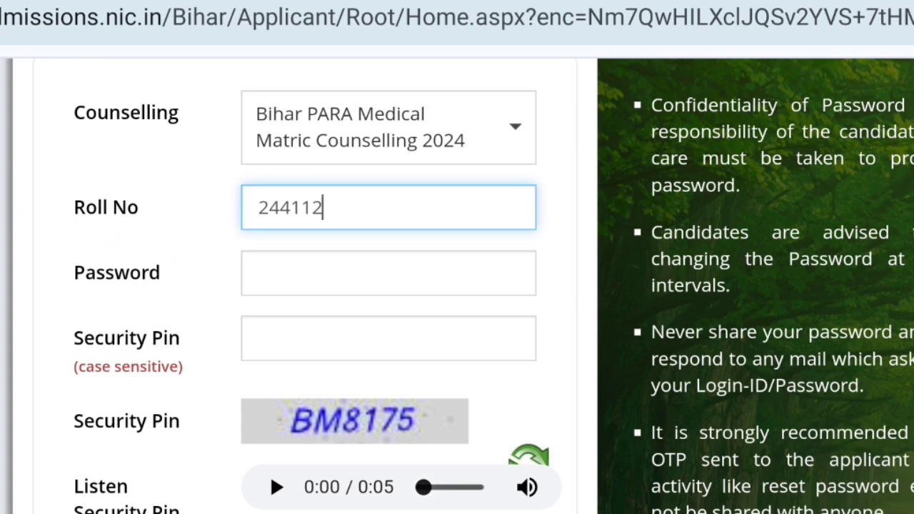
- Scroll down the login page for Bihar PARA Medical Matric Counselling 2024 to the Sign In area
scroll(300, 286, down, 5)
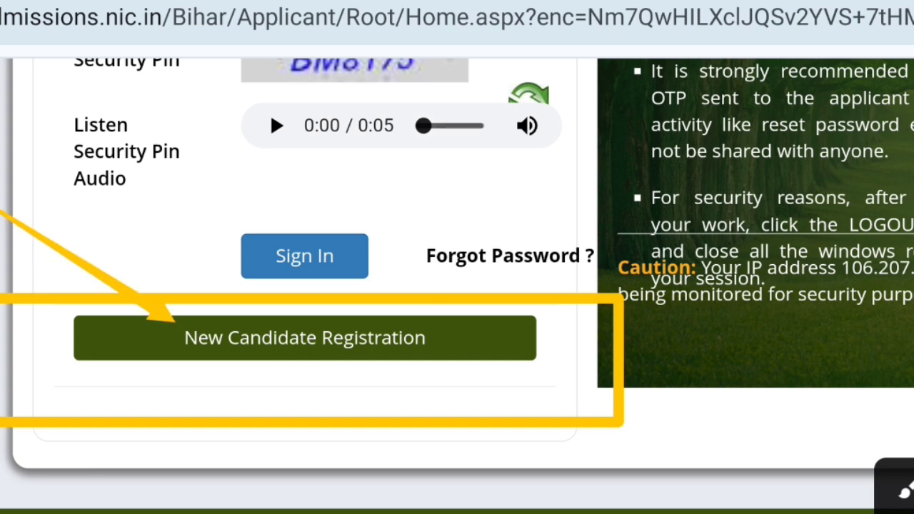
- Start New Candidate Registration, read through the instructions and accept them with I Agree
click(305, 337)
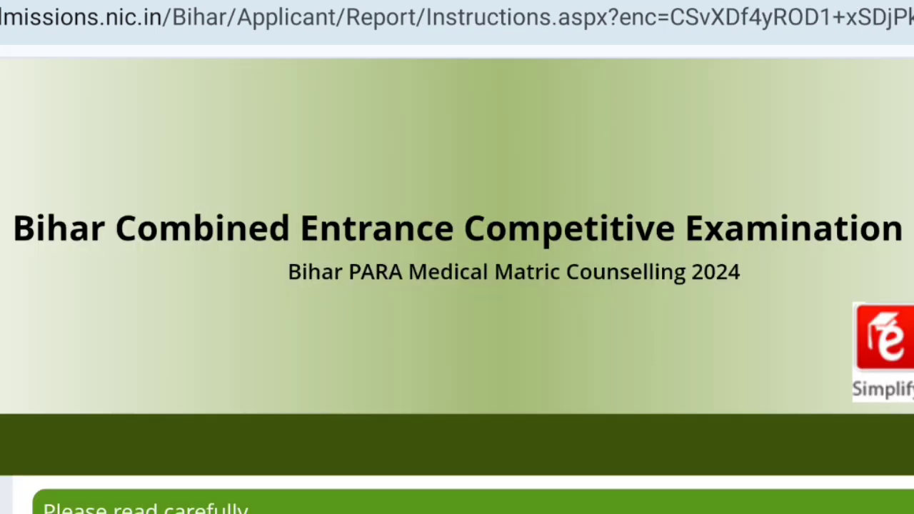
click(904, 22)
scroll(850, 285, down, 3)
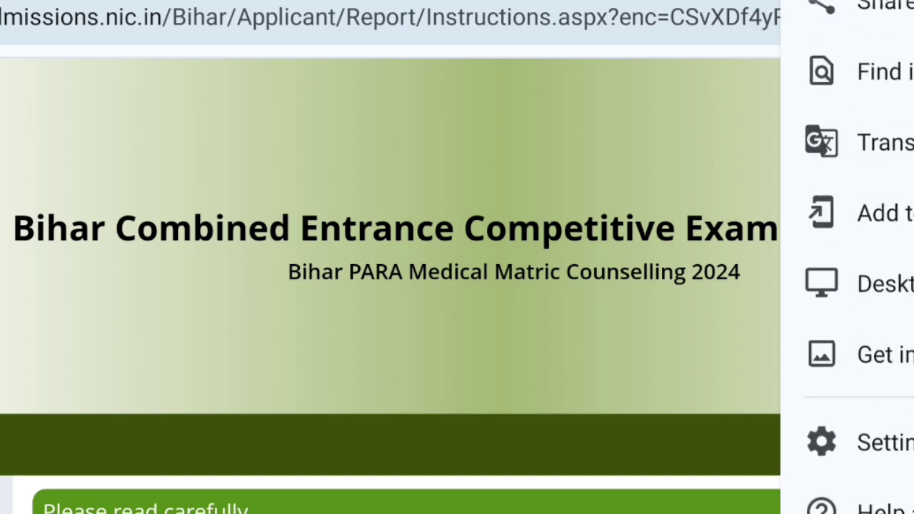
key(Escape)
scroll(457, 322, down, 3)
scroll(457, 286, down, 10)
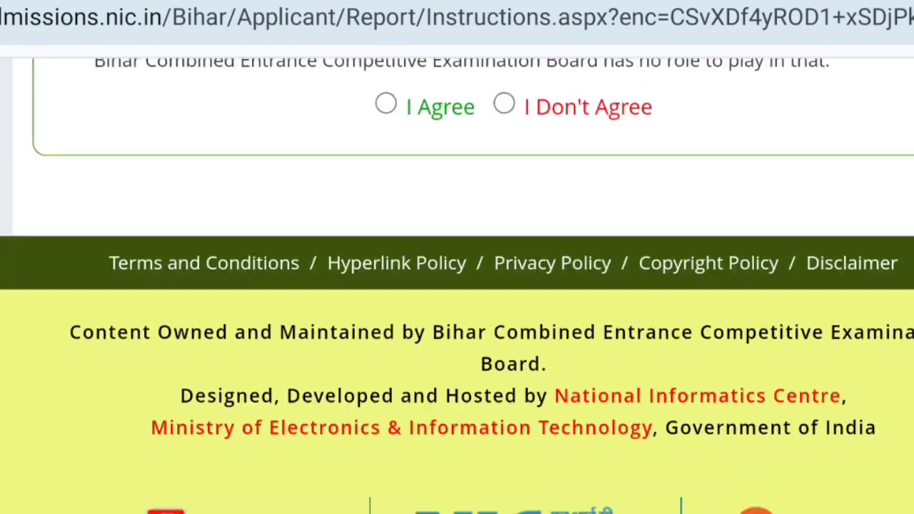
scroll(457, 286, up, 3)
click(385, 280)
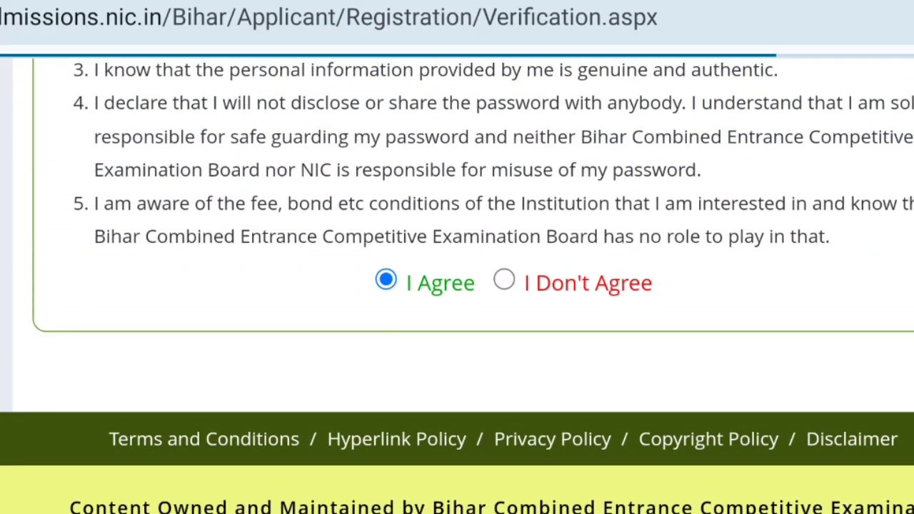
scroll(457, 286, up, 1)
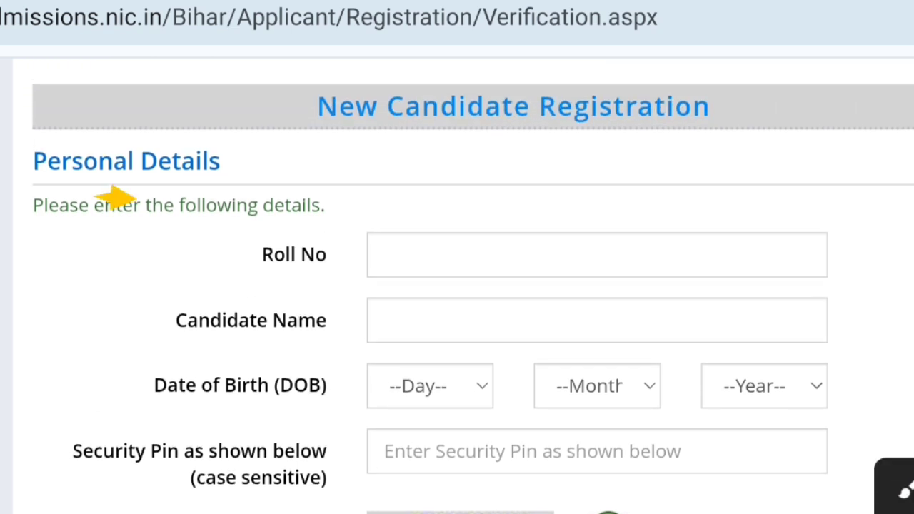
- Enter the candidate's roll number and full name in the personal details form
click(597, 255)
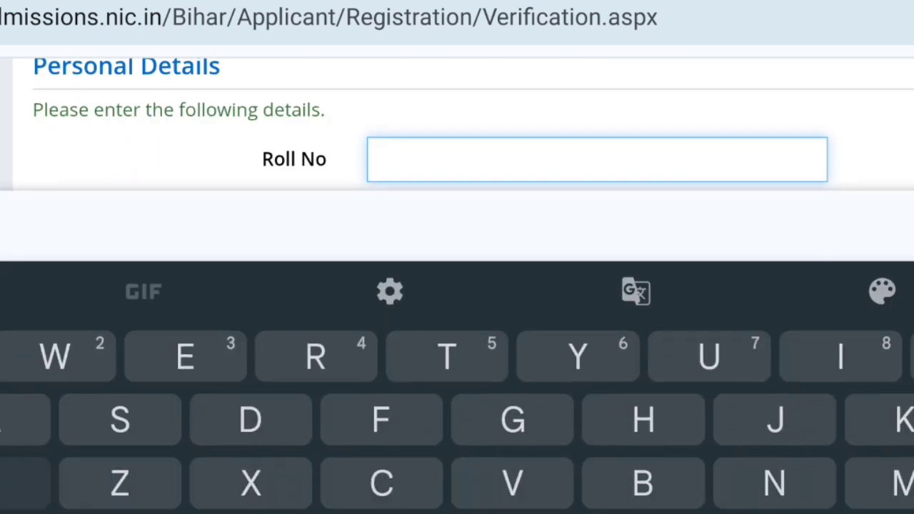
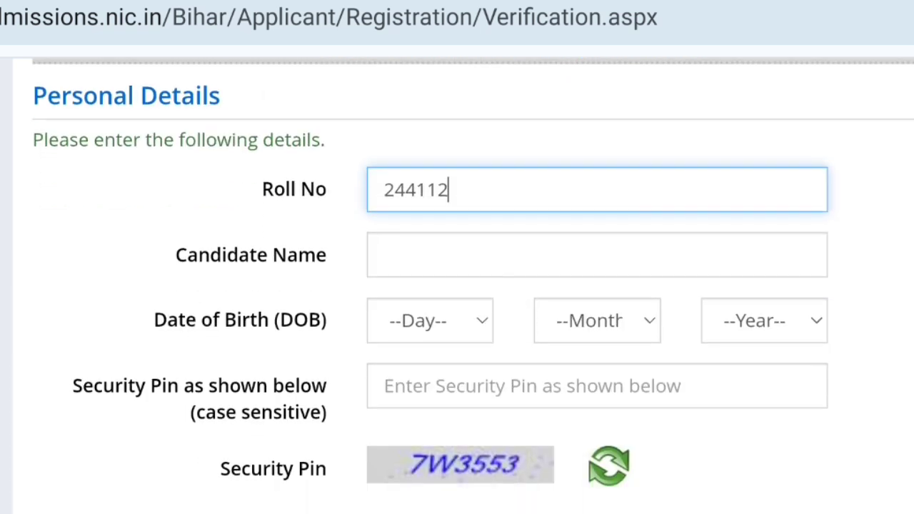
click(597, 317)
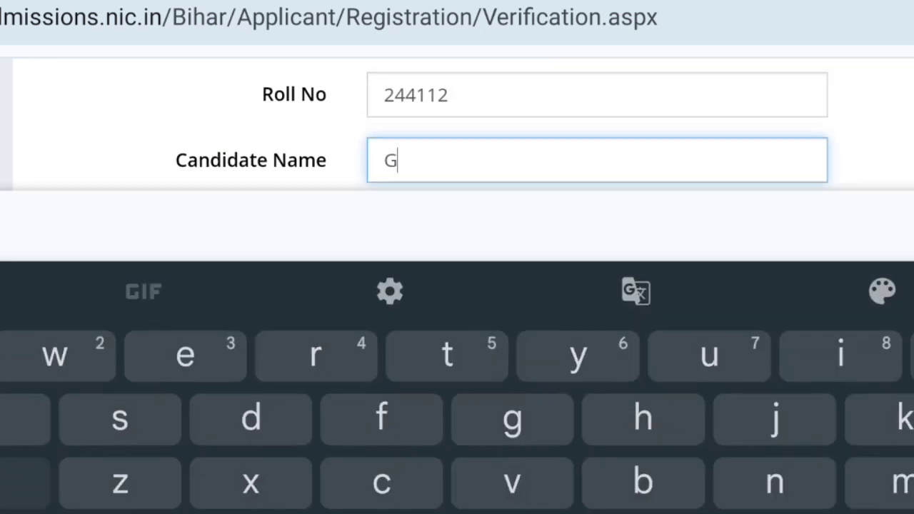
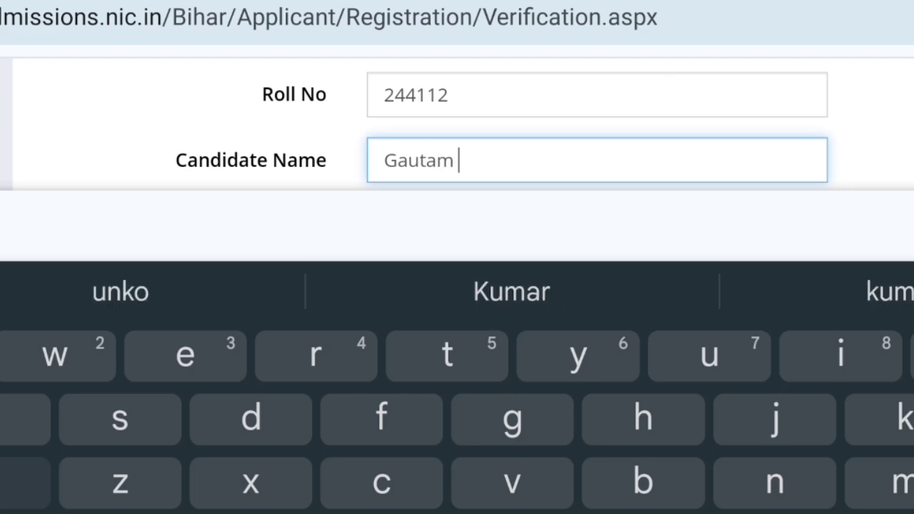
- Set the date of birth to 15 November 2008
scroll(457, 285, down, 2)
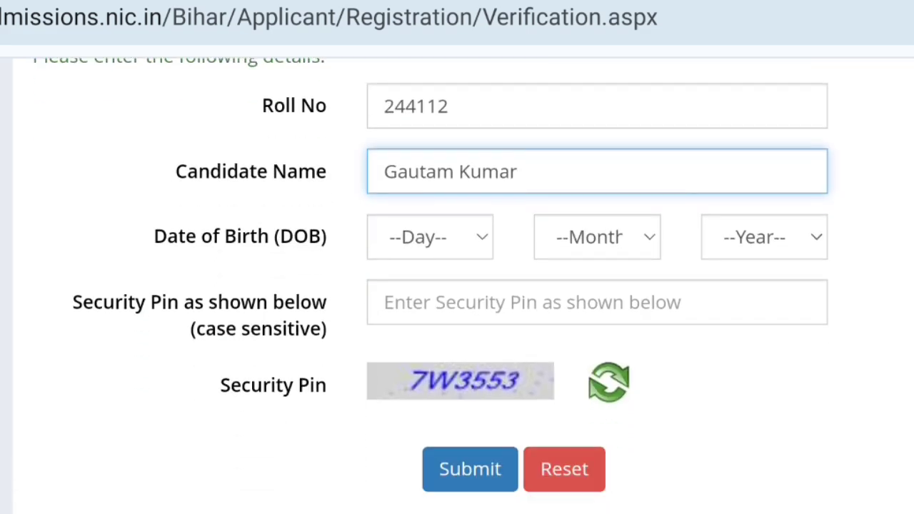
click(429, 237)
scroll(457, 286, down, 5)
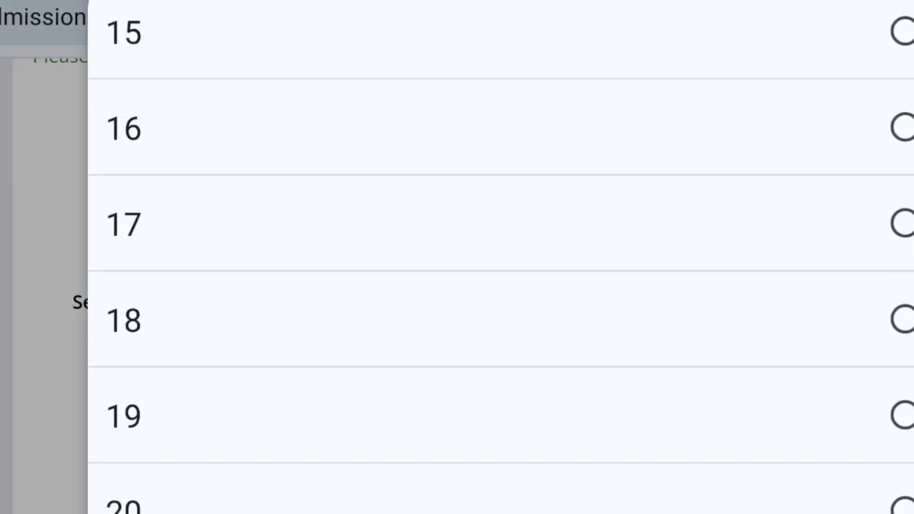
click(457, 82)
click(597, 237)
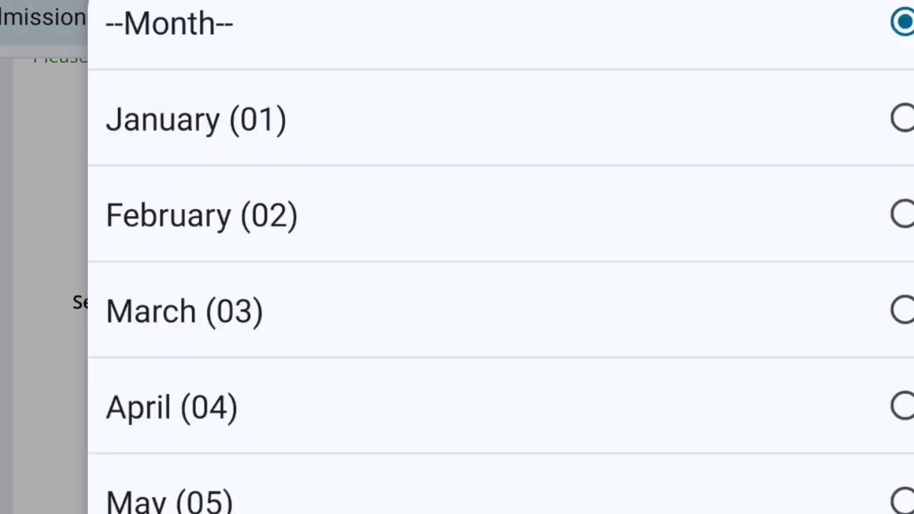
scroll(457, 285, down, 5)
click(212, 433)
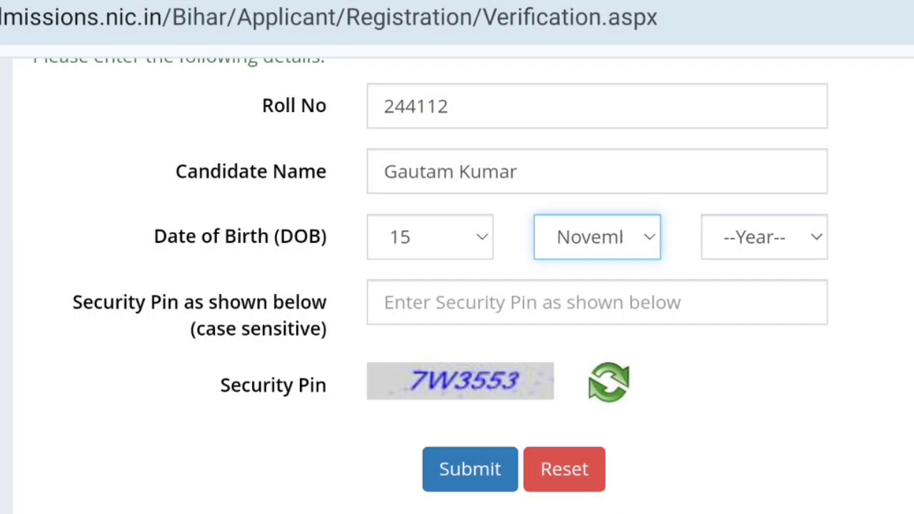
click(764, 237)
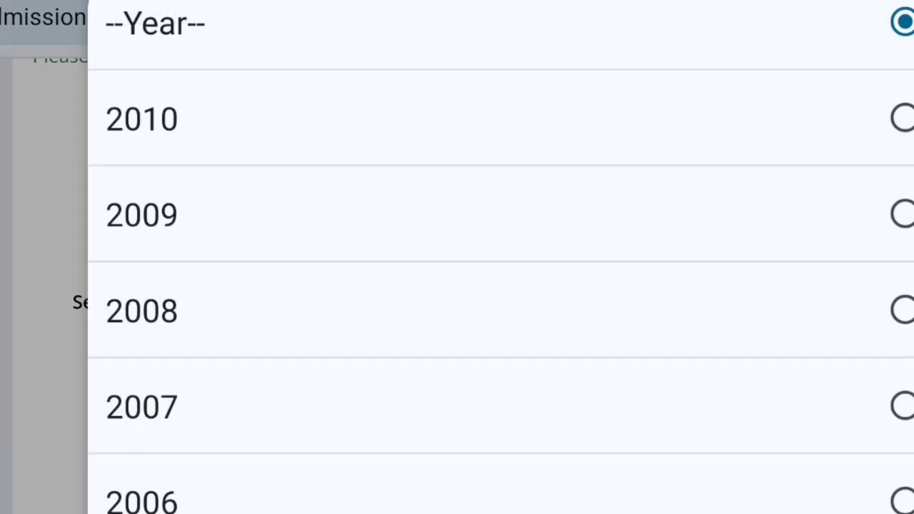
click(142, 310)
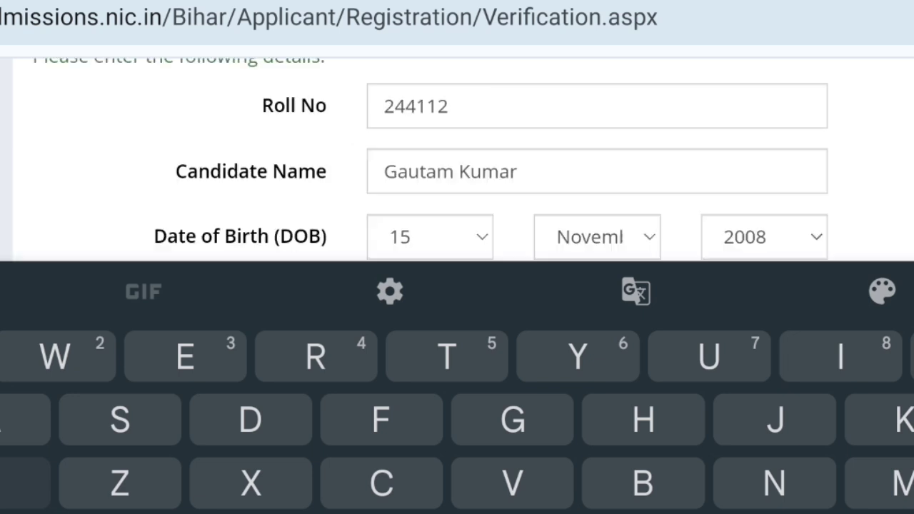
scroll(457, 286, down, 3)
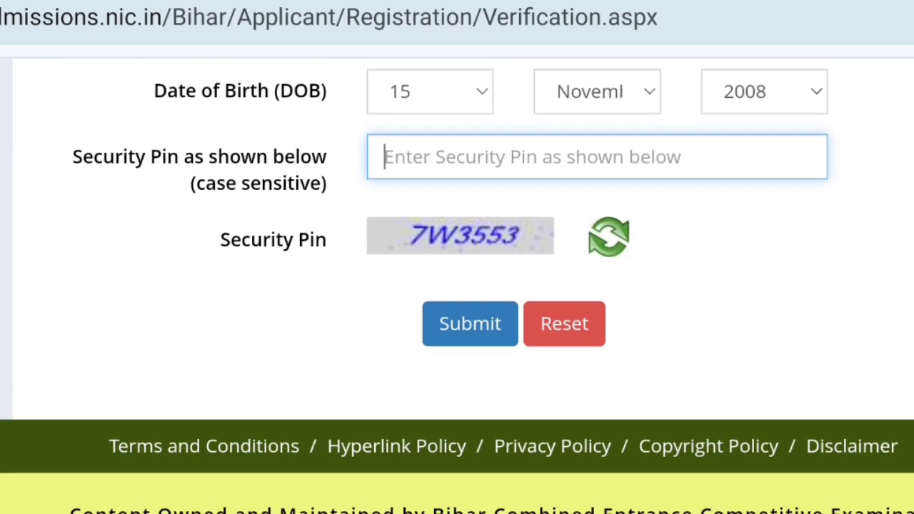
- Type the displayed captcha code into the Security Pin field
click(597, 156)
scroll(453, 130, down, 1)
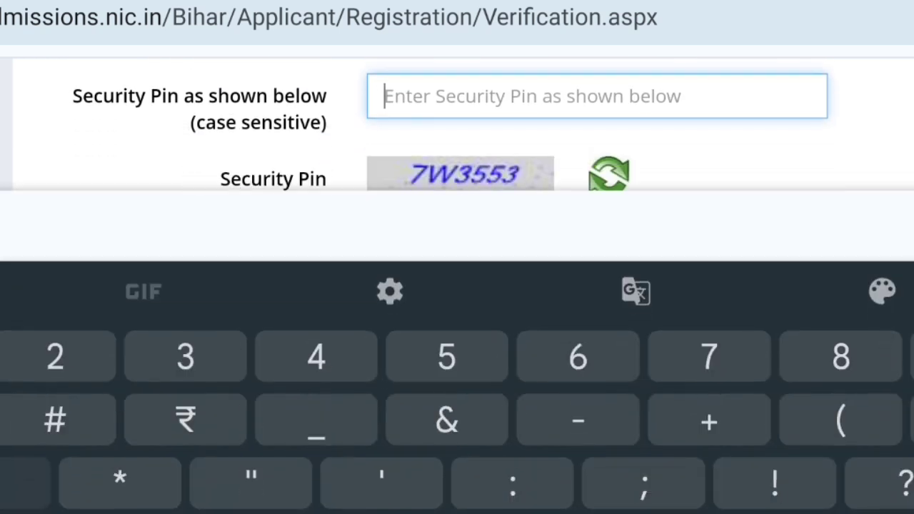
text(7)
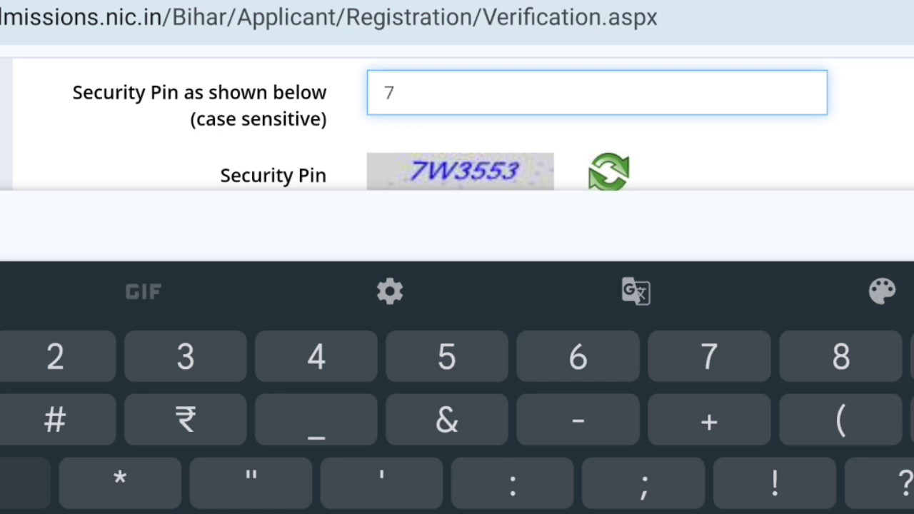
text(W)
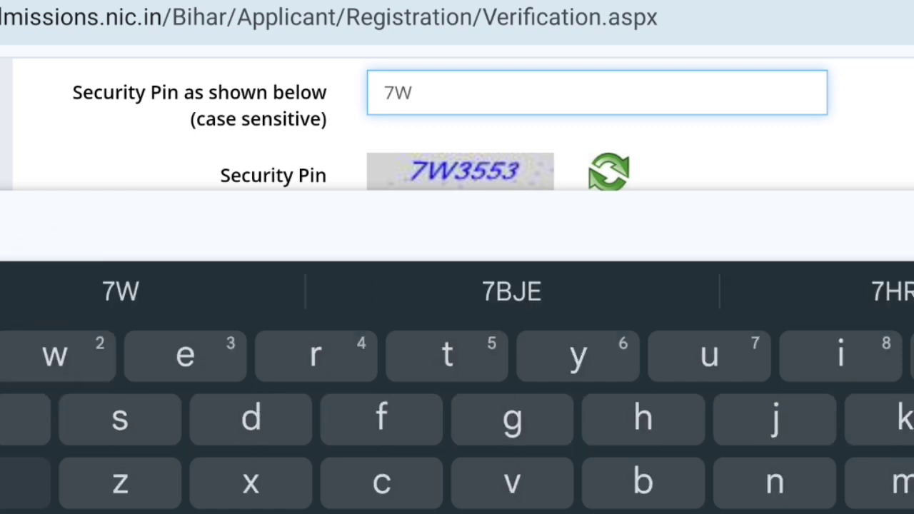
text(3)
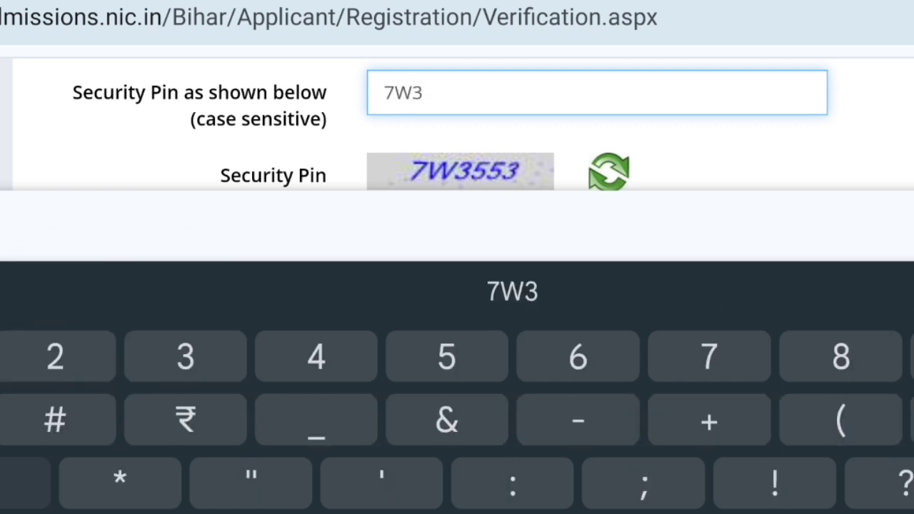
text(553)
key(Escape)
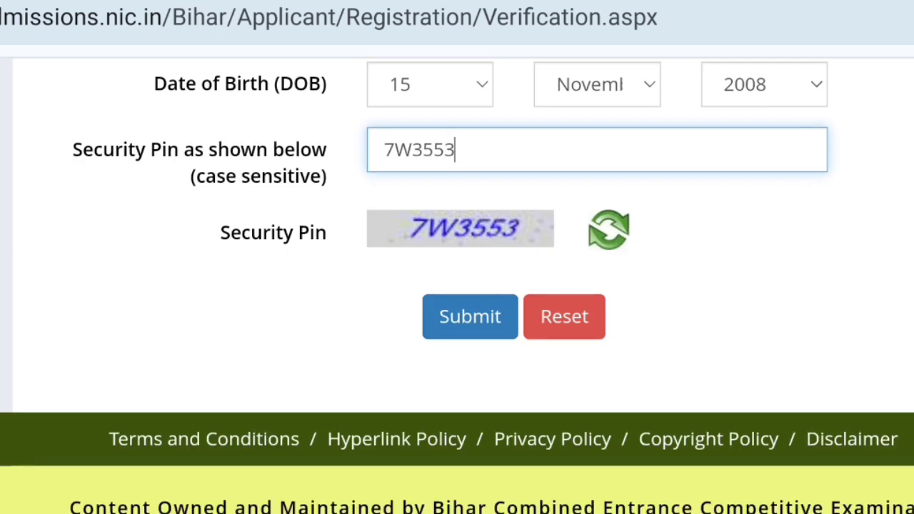
scroll(457, 285, down, 2)
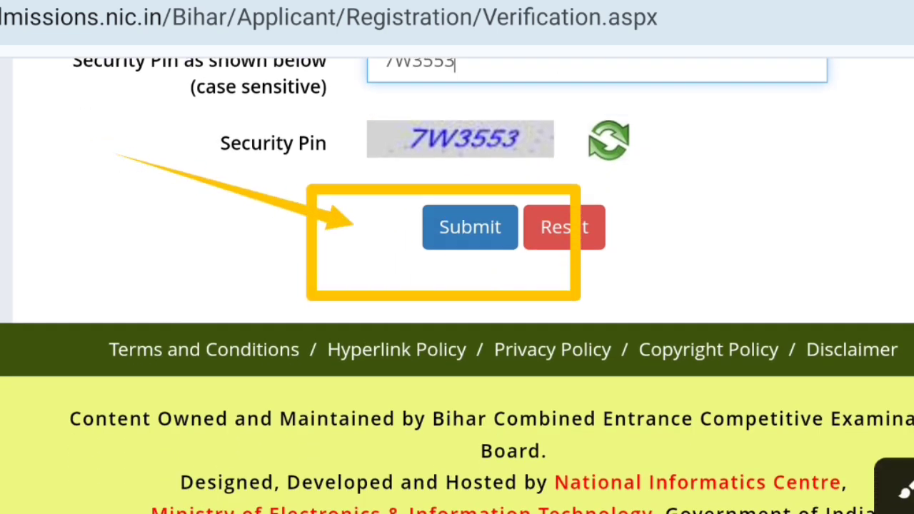
- Enter the new account password and its confirmation on the registration password step
scroll(457, 286, up, 10)
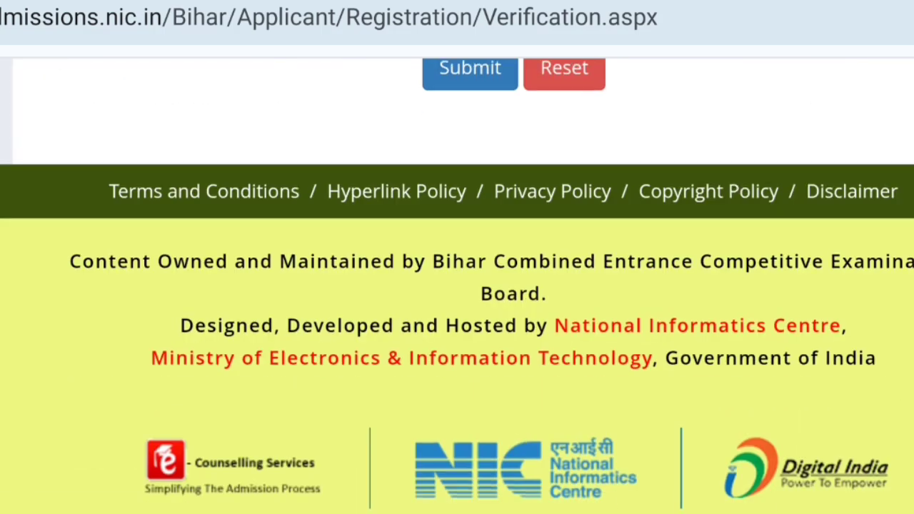
scroll(457, 285, up, 10)
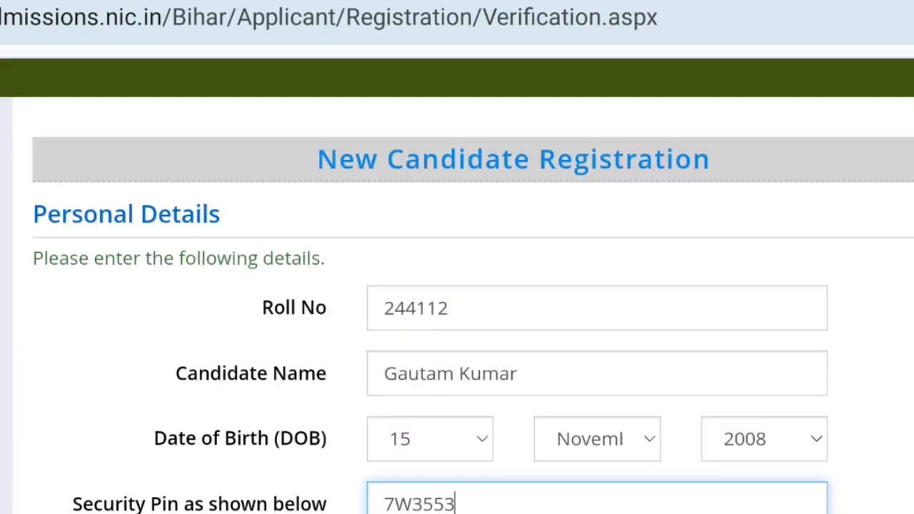
scroll(457, 286, up, 3)
scroll(457, 286, up, 3)
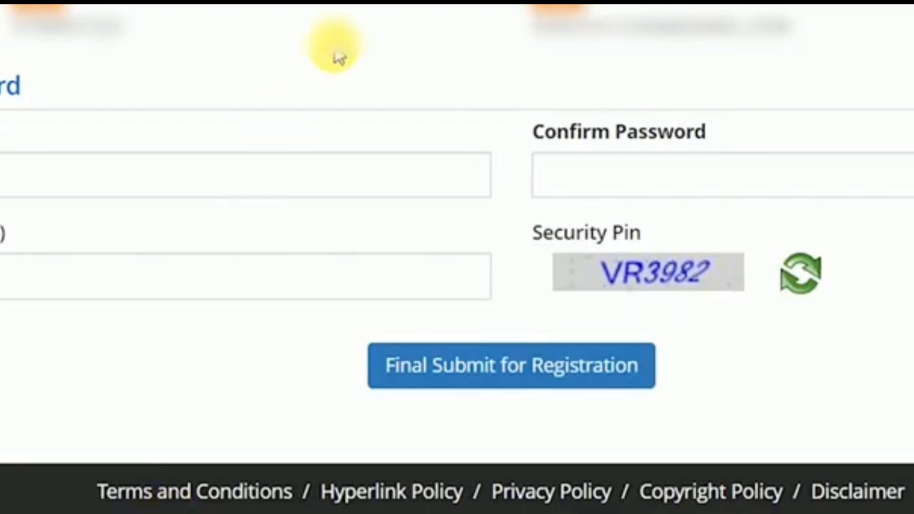
click(85, 182)
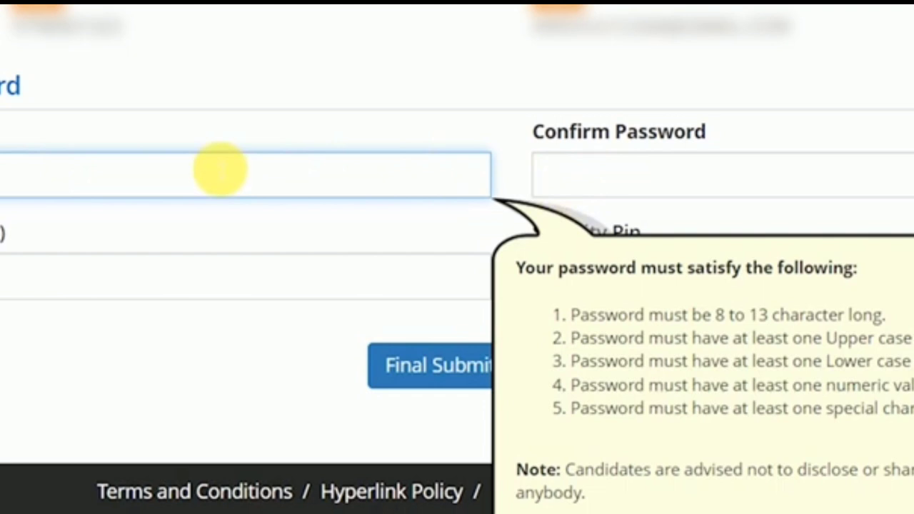
key(Tab)
text(•••••)
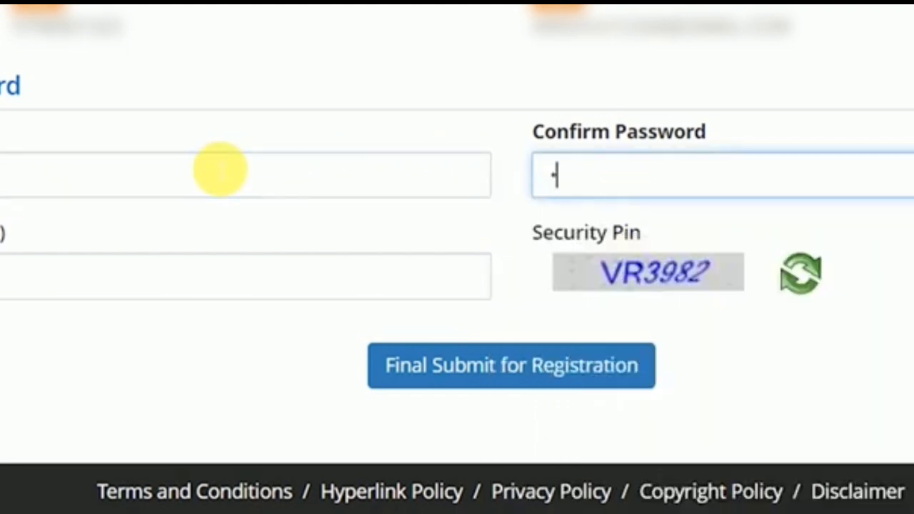
text(••••)
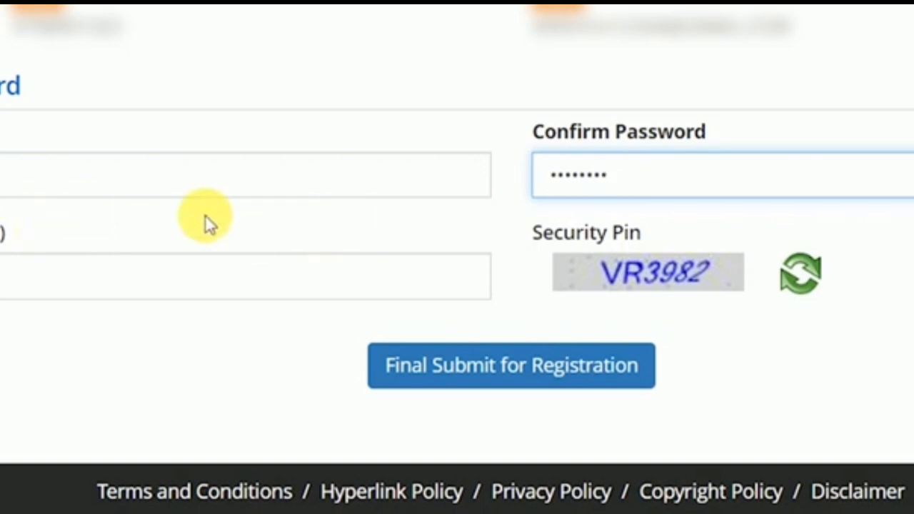
click(66, 272)
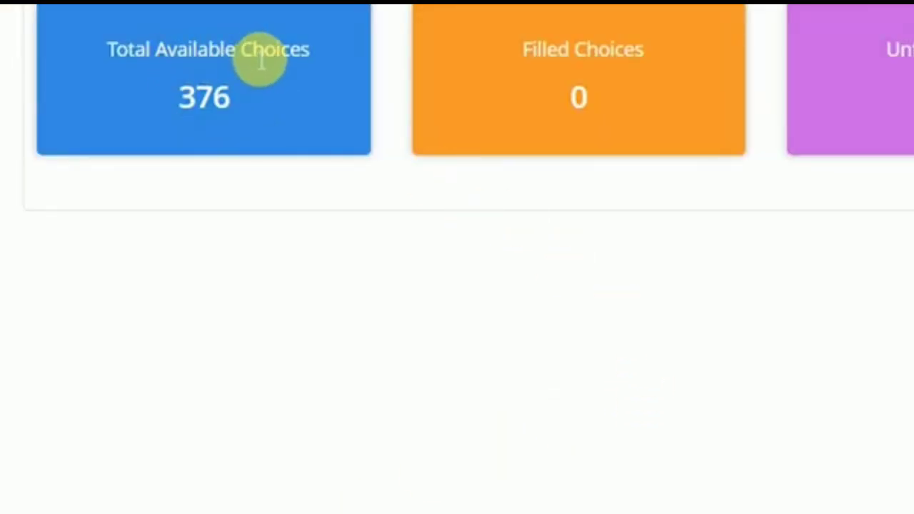
- Open the list of all 376 available choices from the Total Available Choices card
drag(178, 70, 316, 62)
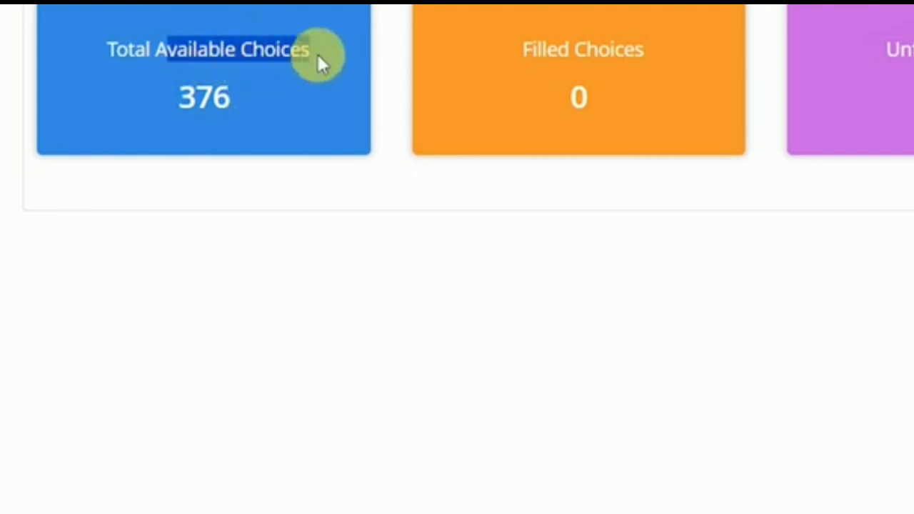
drag(531, 52, 612, 55)
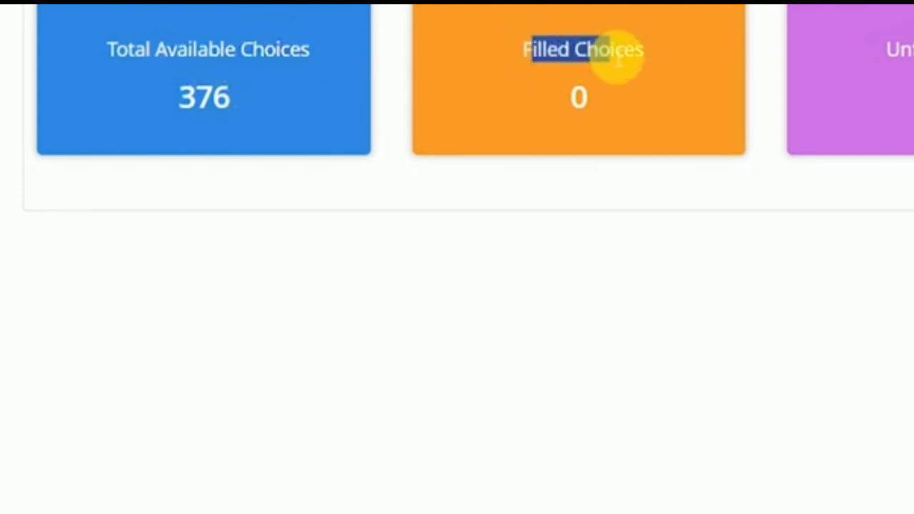
click(898, 48)
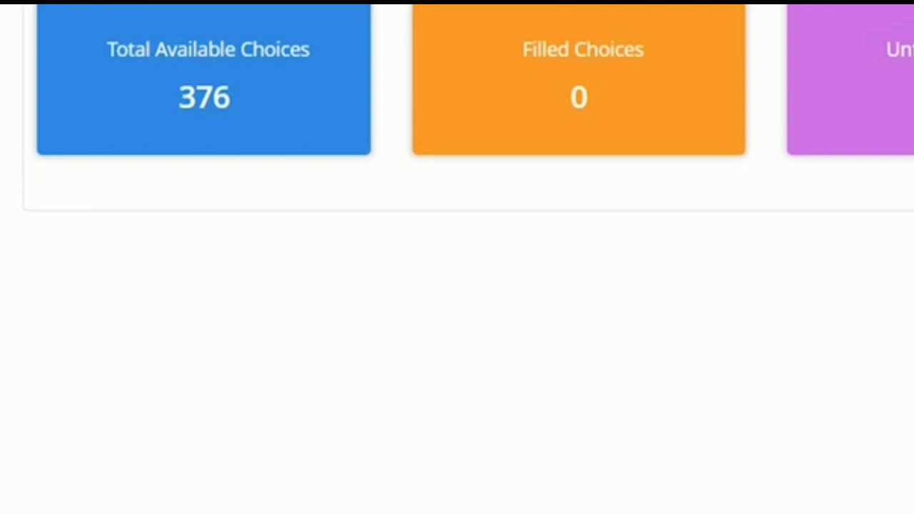
click(207, 108)
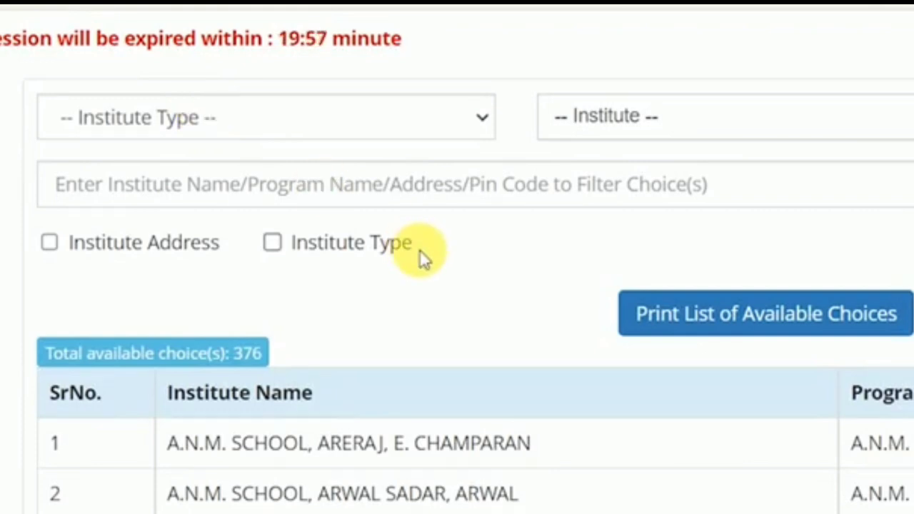
scroll(420, 251, down, 2)
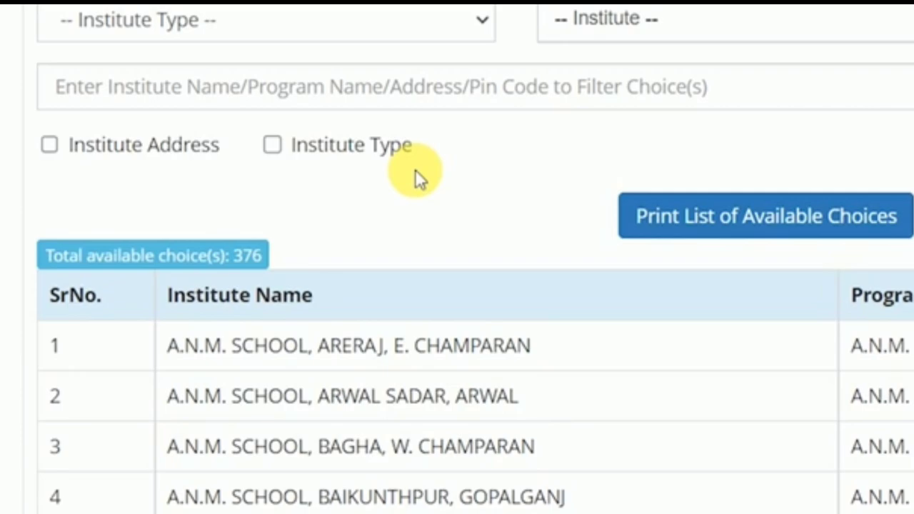
scroll(416, 175, down, 15)
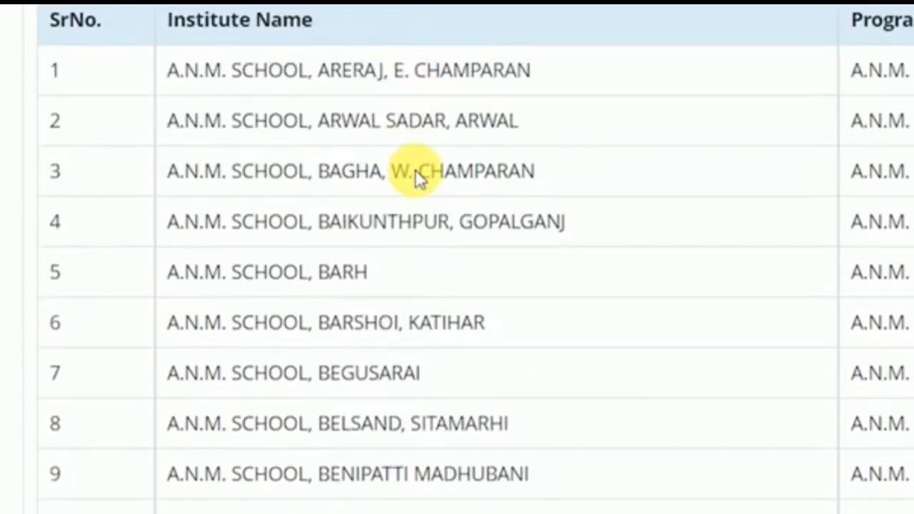
scroll(422, 178, down, 20)
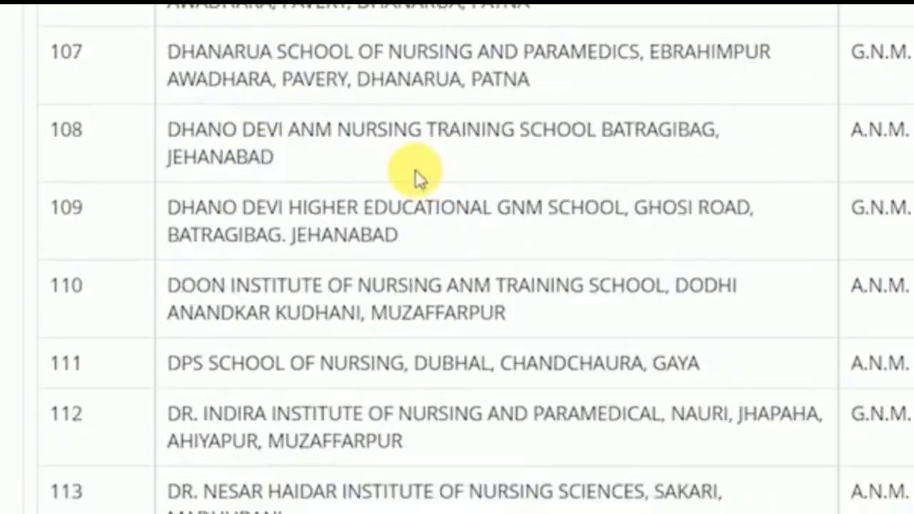
scroll(416, 175, down, 20)
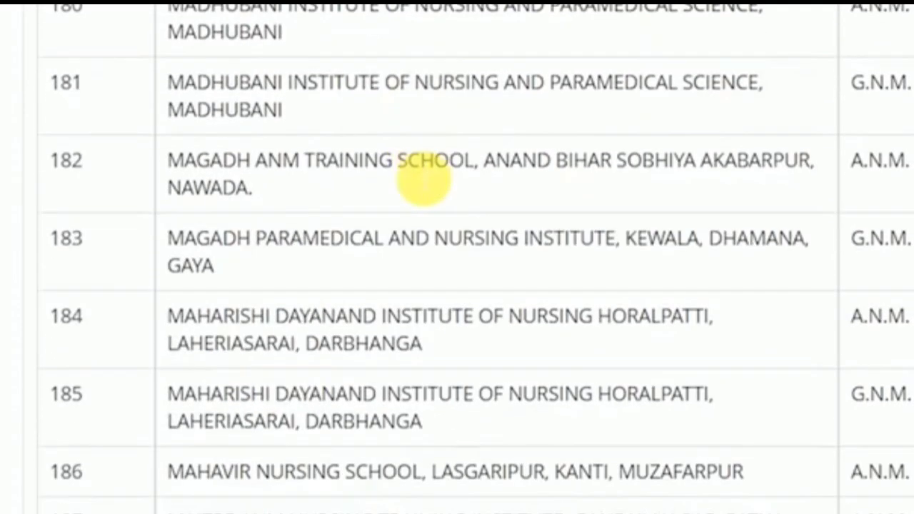
scroll(416, 175, down, 20)
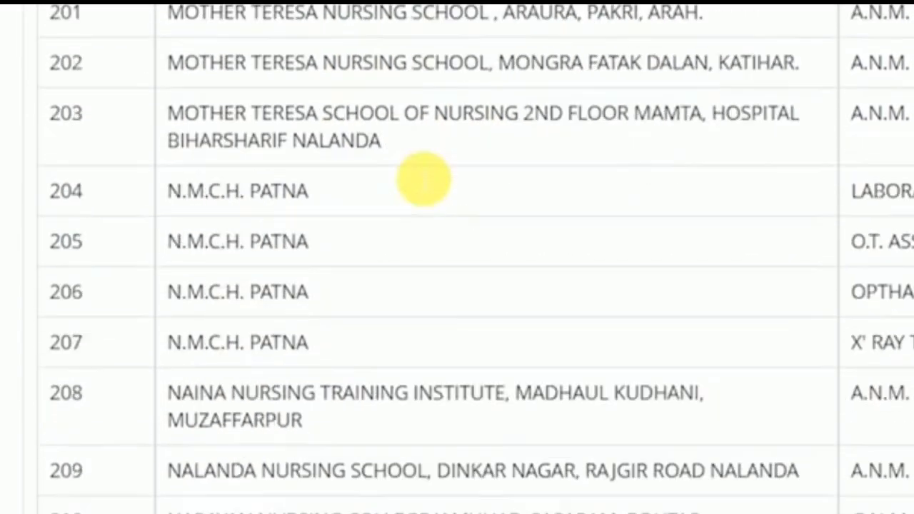
scroll(417, 175, down, 15)
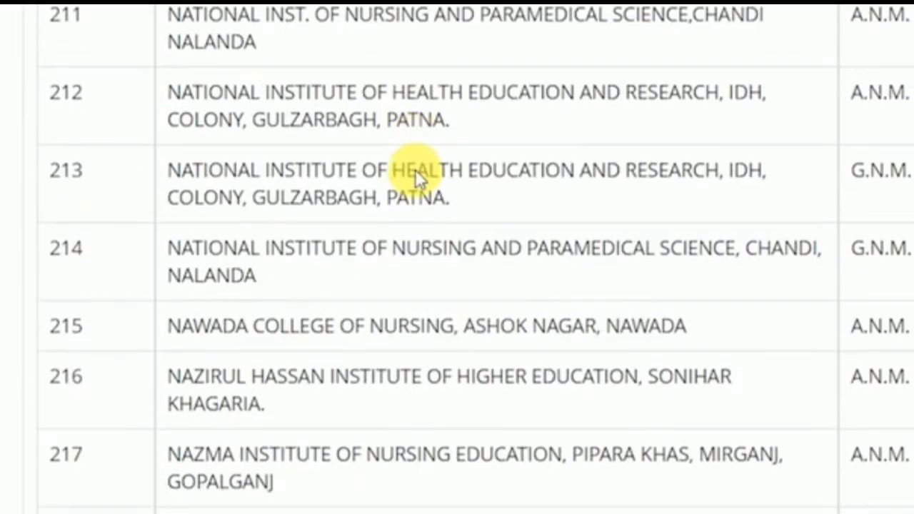
scroll(415, 170, down, 2)
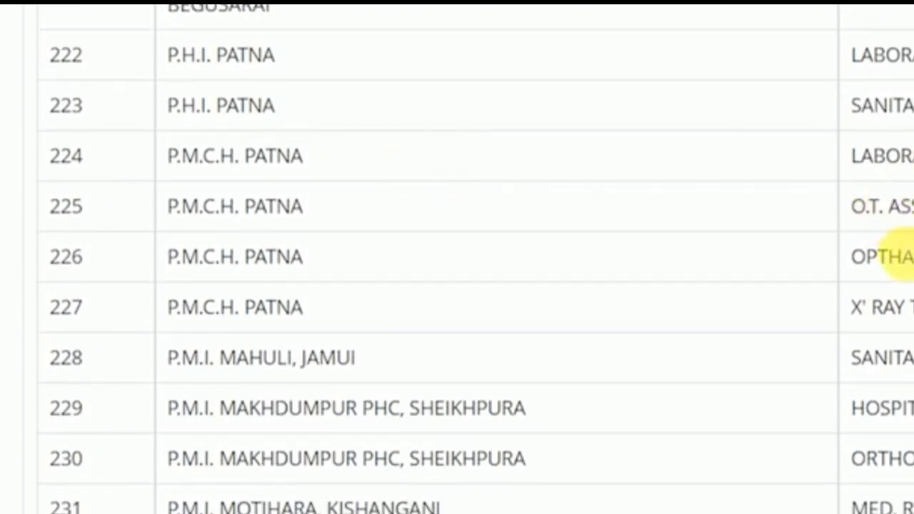
scroll(749, 319, down, 20)
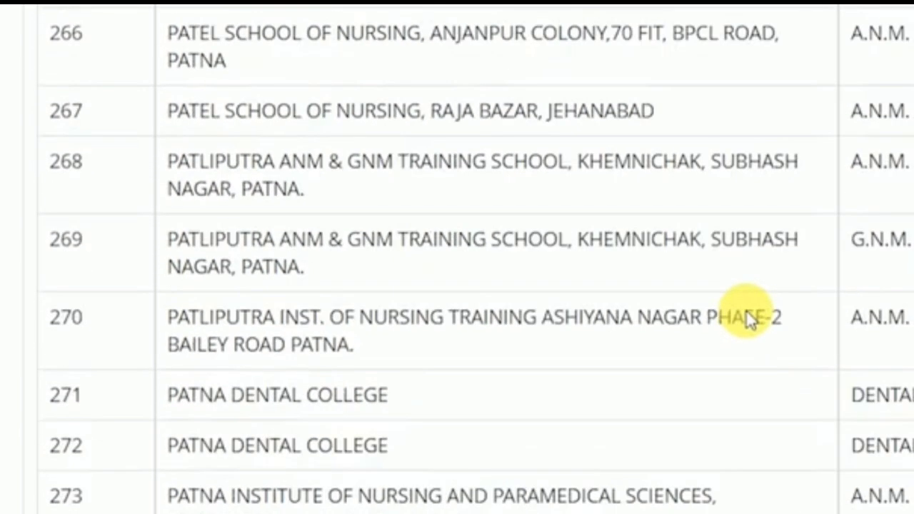
scroll(746, 310, down, 8)
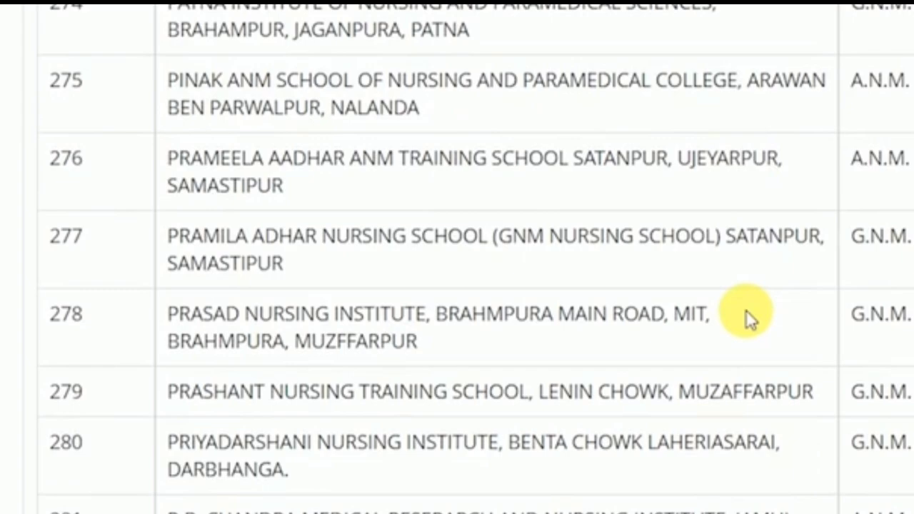
scroll(747, 314, down, 18)
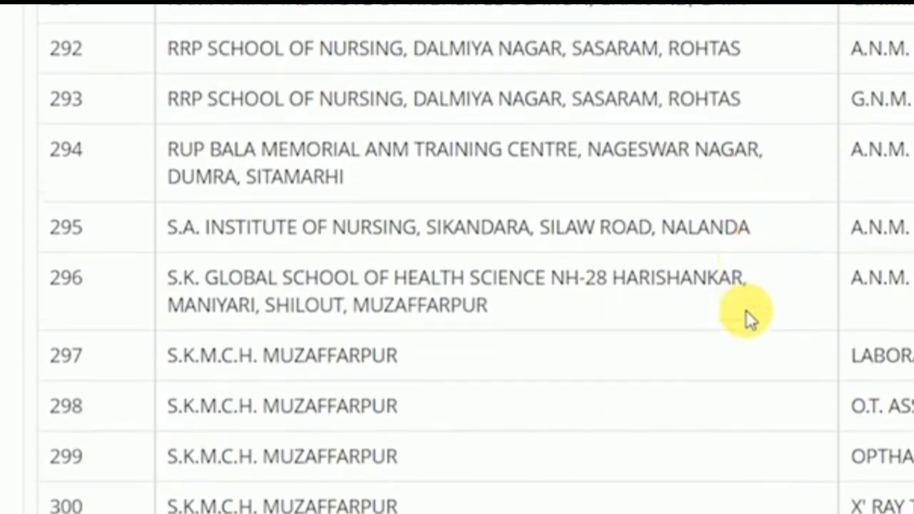
scroll(747, 314, down, 20)
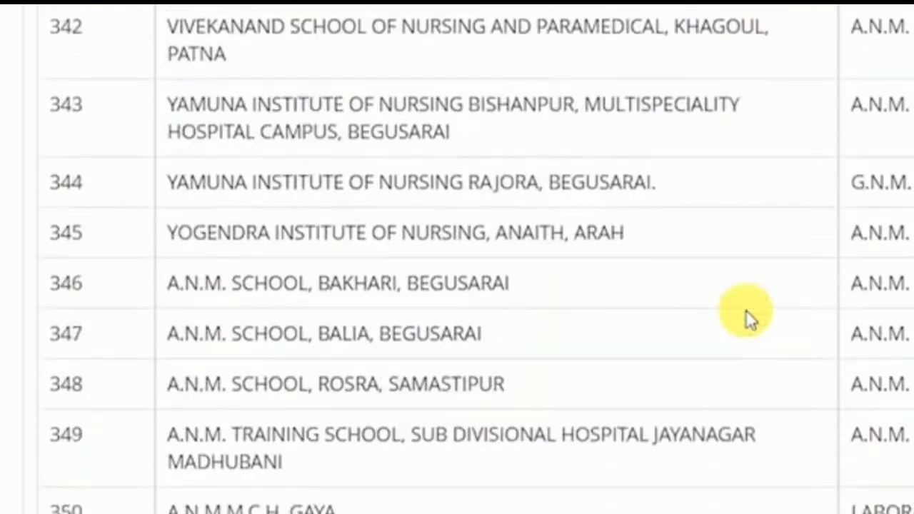
scroll(746, 310, down, 20)
scroll(746, 310, up, 20)
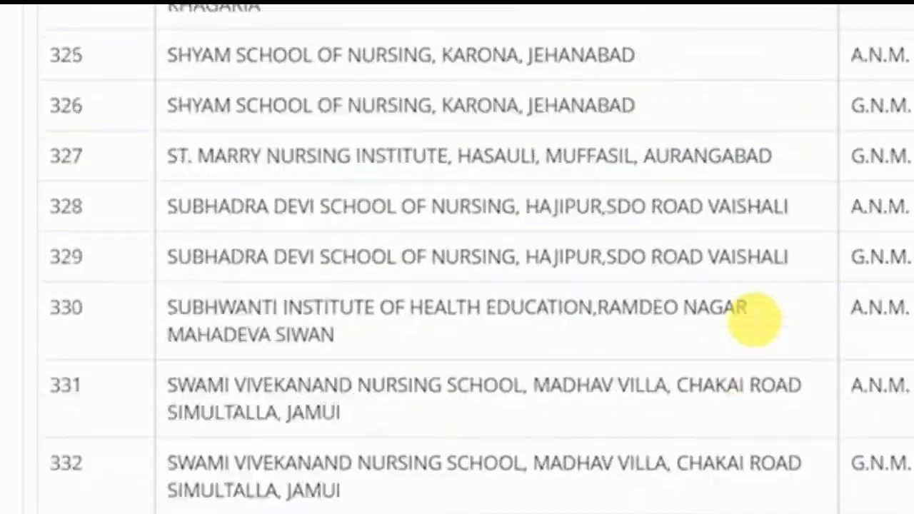
scroll(746, 310, up, 20)
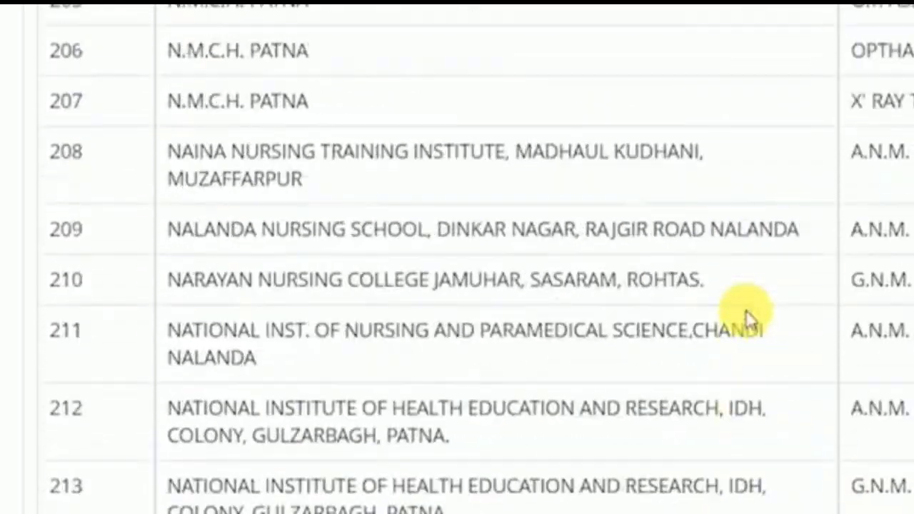
scroll(747, 314, up, 20)
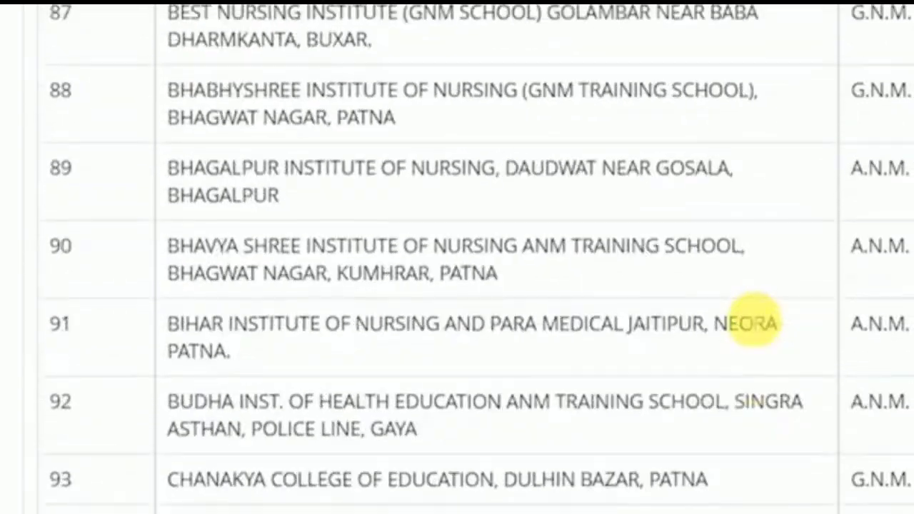
scroll(750, 319, up, 20)
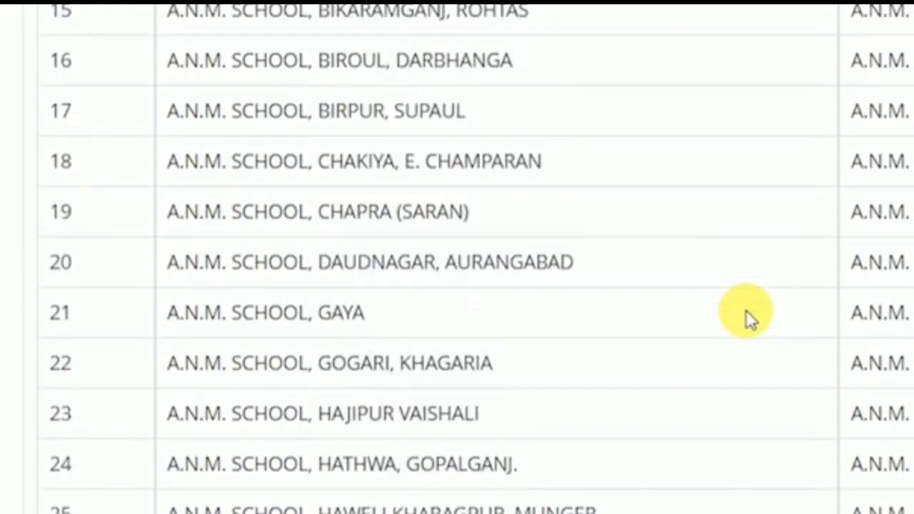
scroll(746, 310, up, 15)
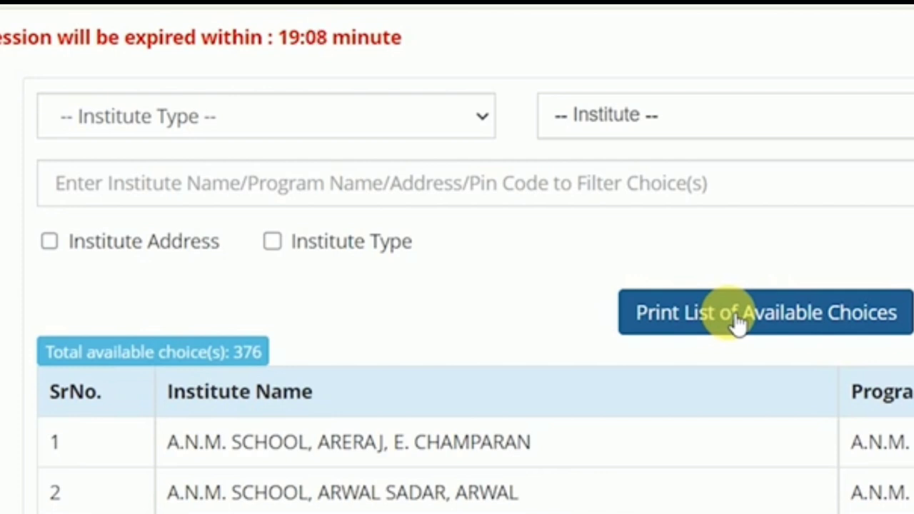
click(264, 114)
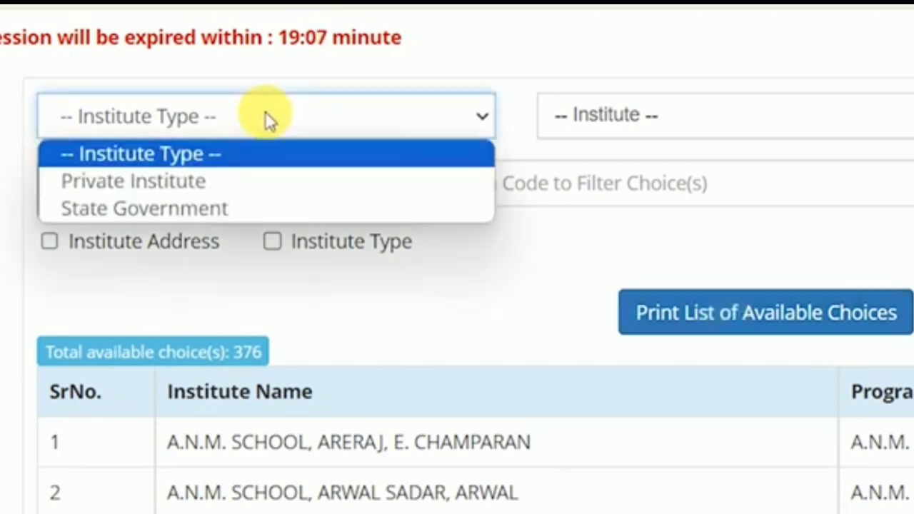
click(193, 181)
scroll(519, 414, down, 10)
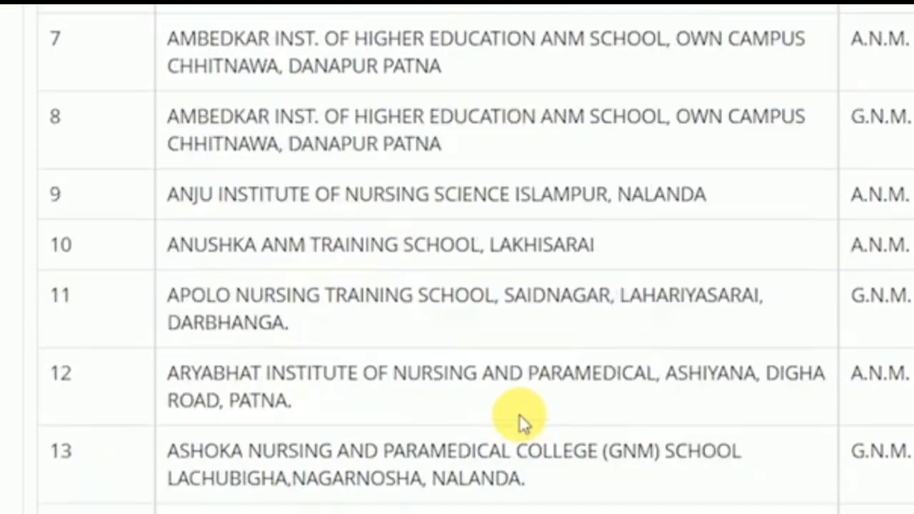
scroll(519, 414, down, 20)
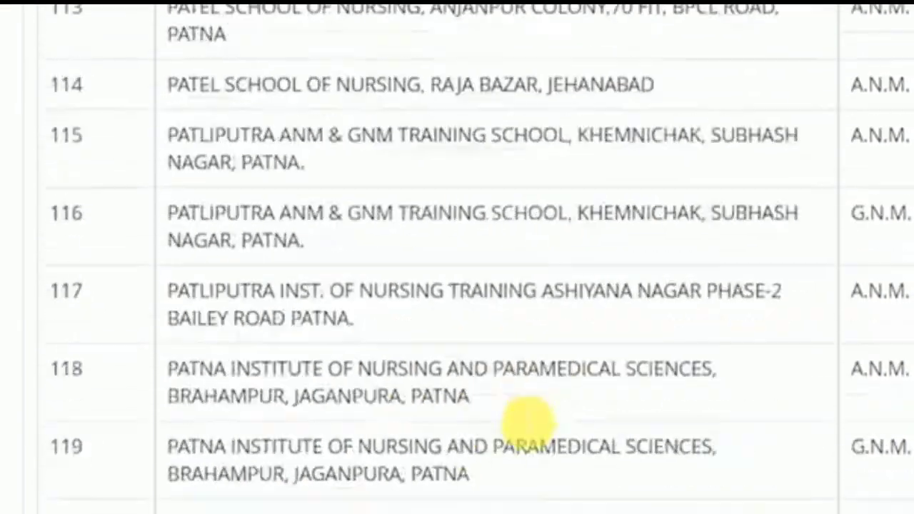
scroll(529, 421, down, 20)
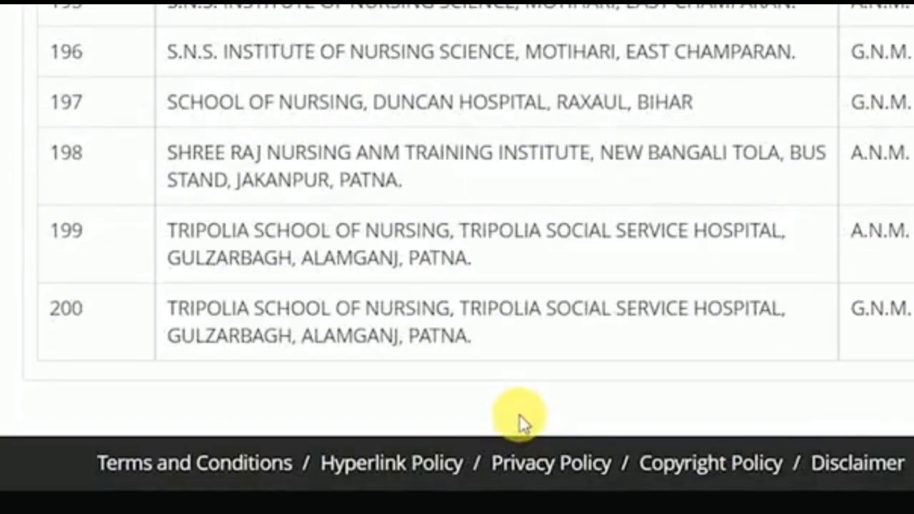
scroll(519, 414, up, 20)
scroll(529, 425, up, 20)
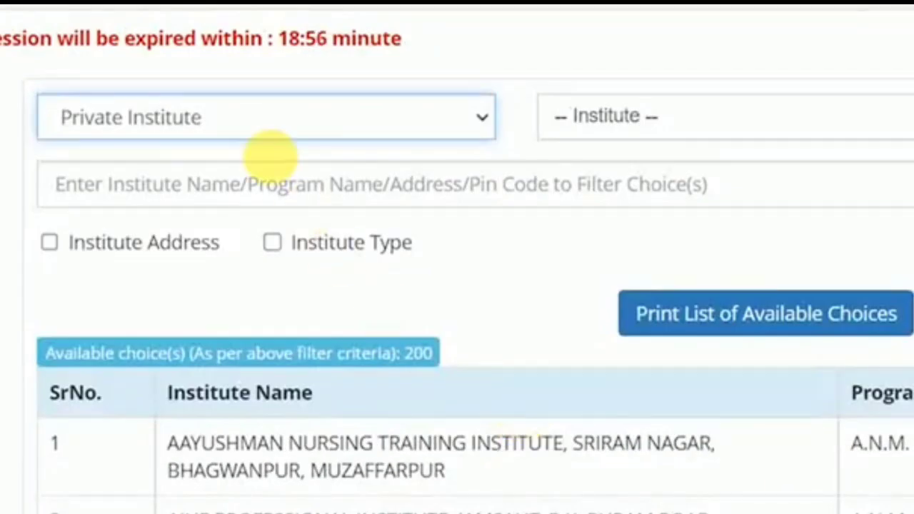
click(229, 114)
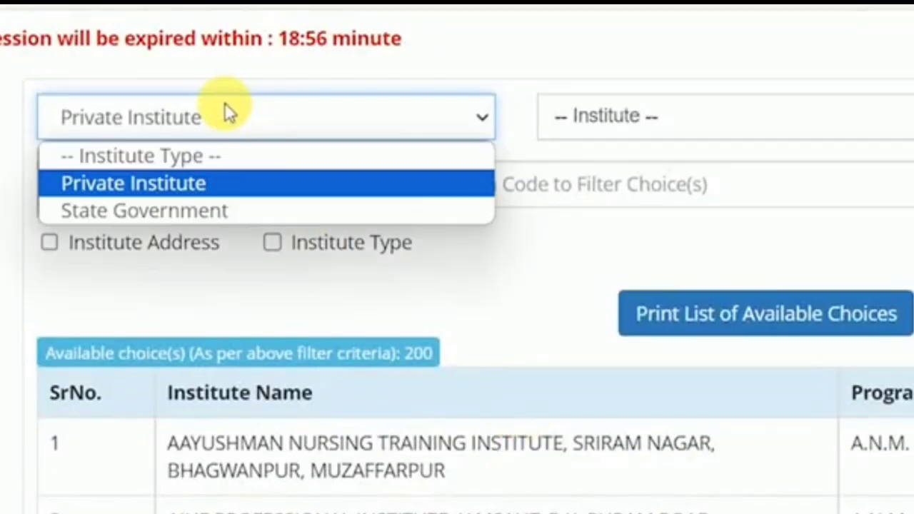
click(150, 210)
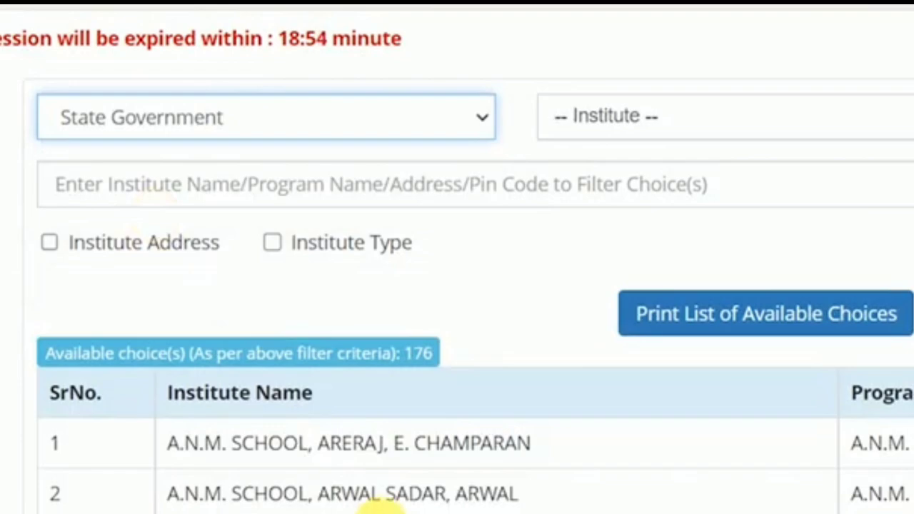
scroll(379, 500, down, 10)
scroll(389, 509, down, 20)
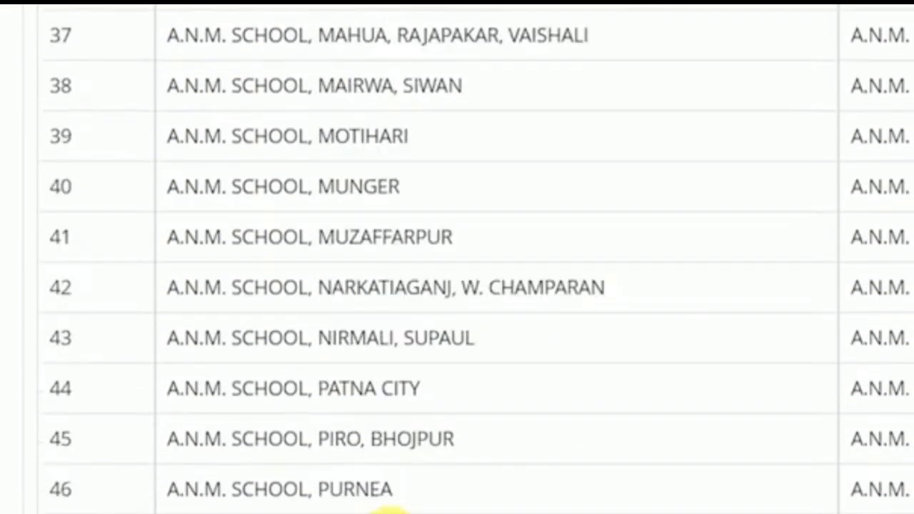
scroll(382, 507, down, 5)
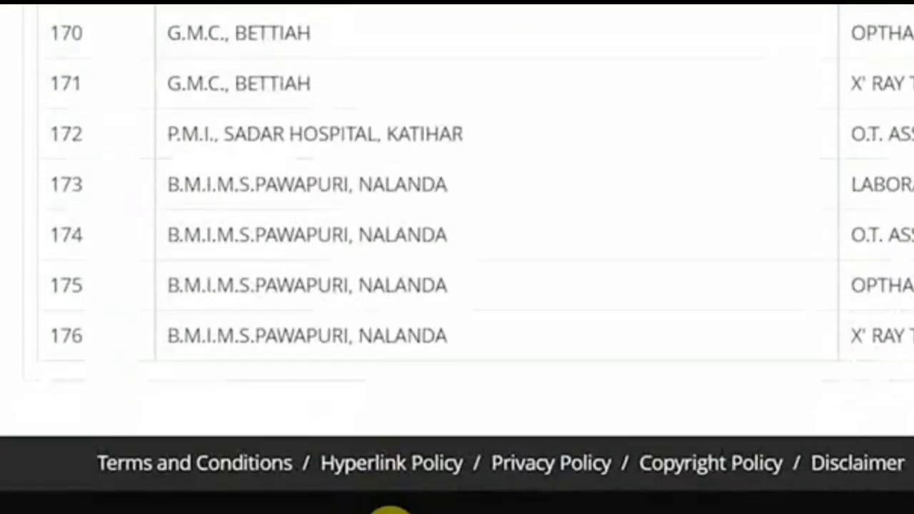
scroll(382, 507, up, 20)
scroll(382, 507, up, 20)
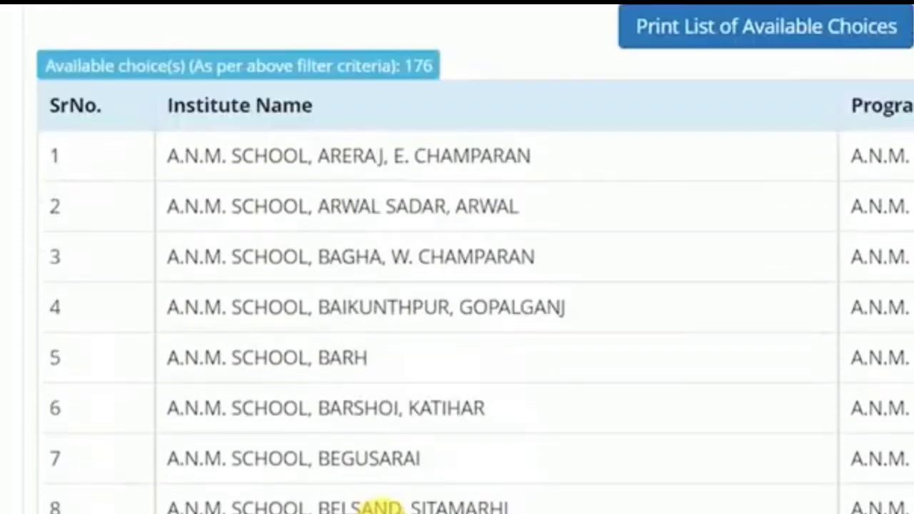
- Filter choices to A.N.M. SCHOOL, BARH, then A.N.M. SCHOOL, BAIKUNTHPUR, GOPALGANJ, then clear the filter
click(682, 128)
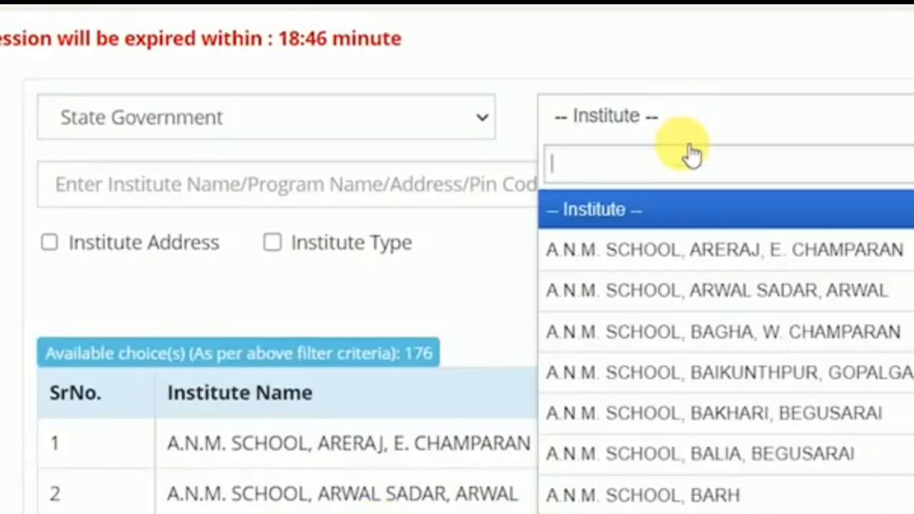
click(721, 500)
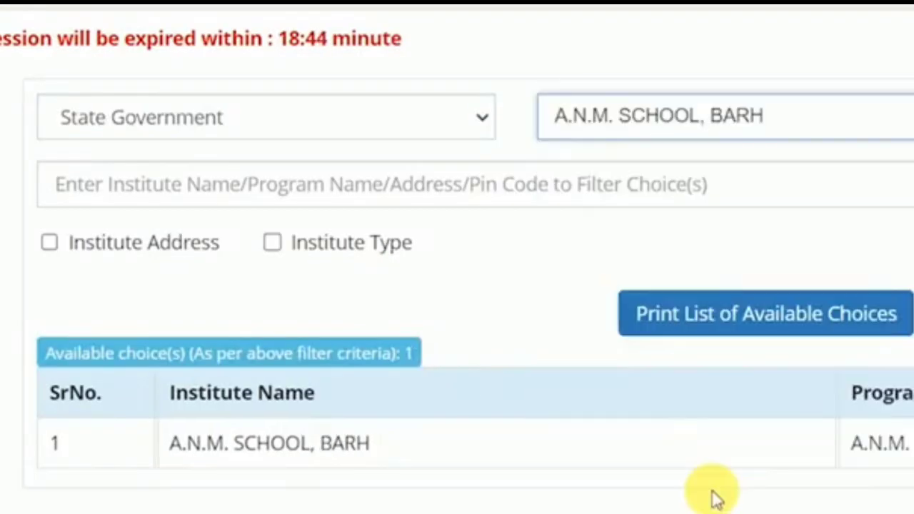
click(642, 139)
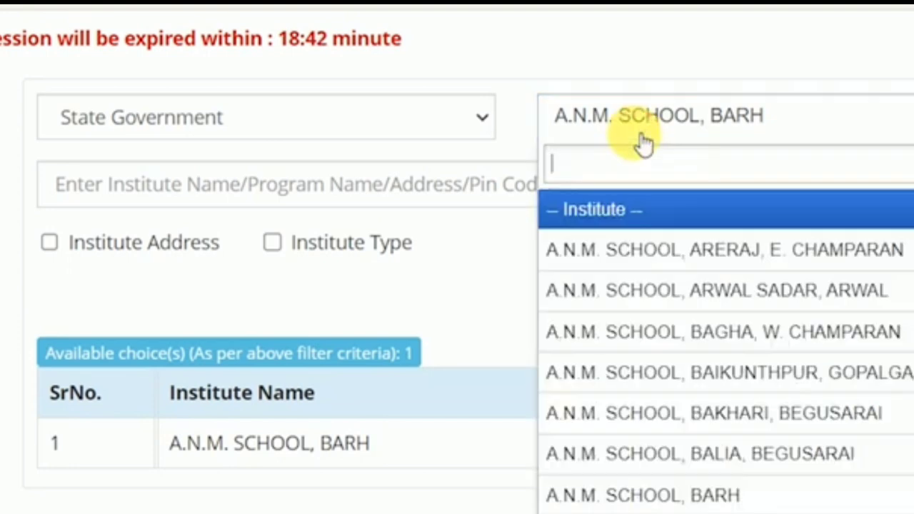
click(739, 382)
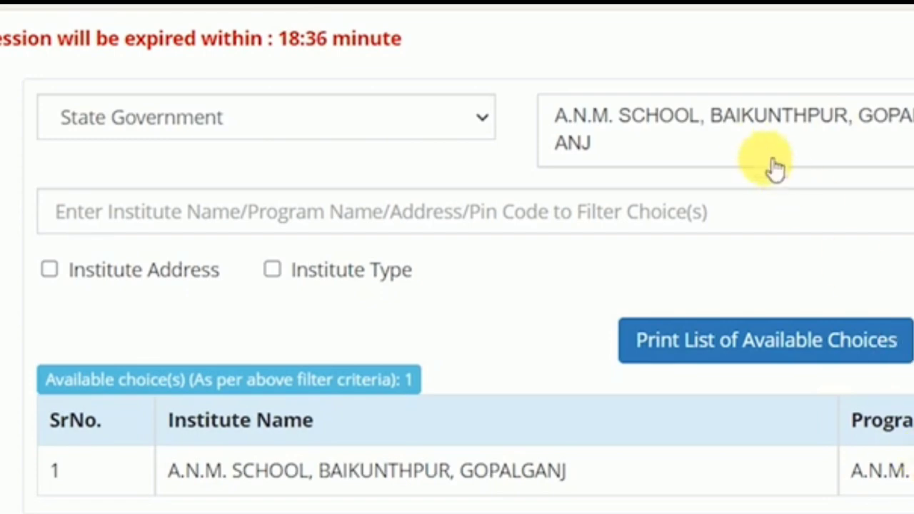
click(749, 143)
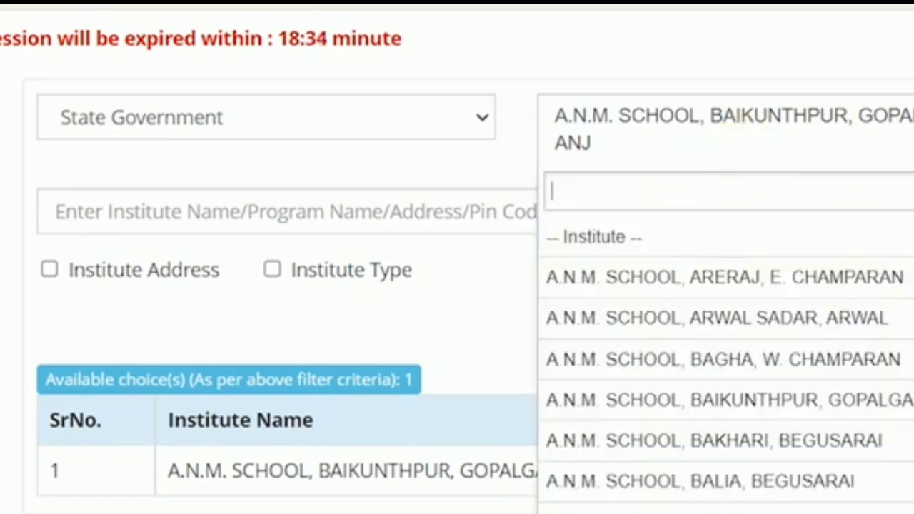
click(849, 237)
scroll(602, 450, down, 20)
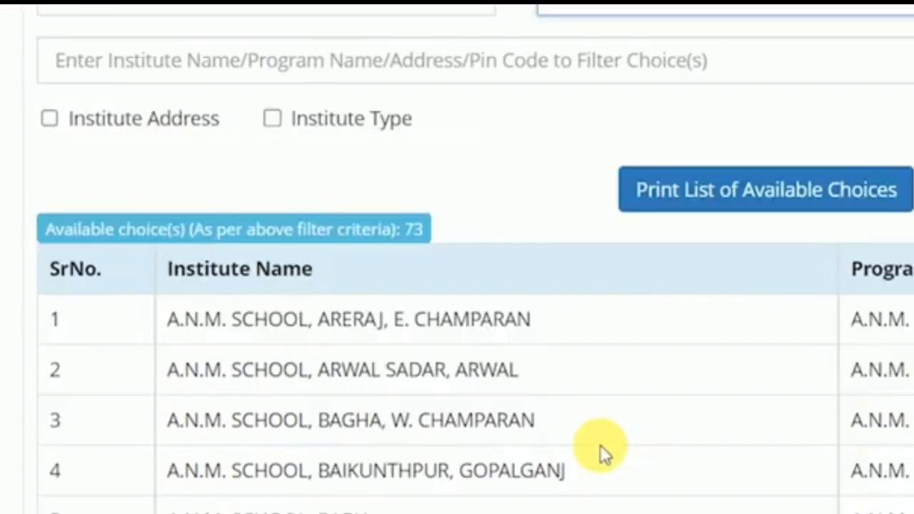
scroll(601, 447, up, 20)
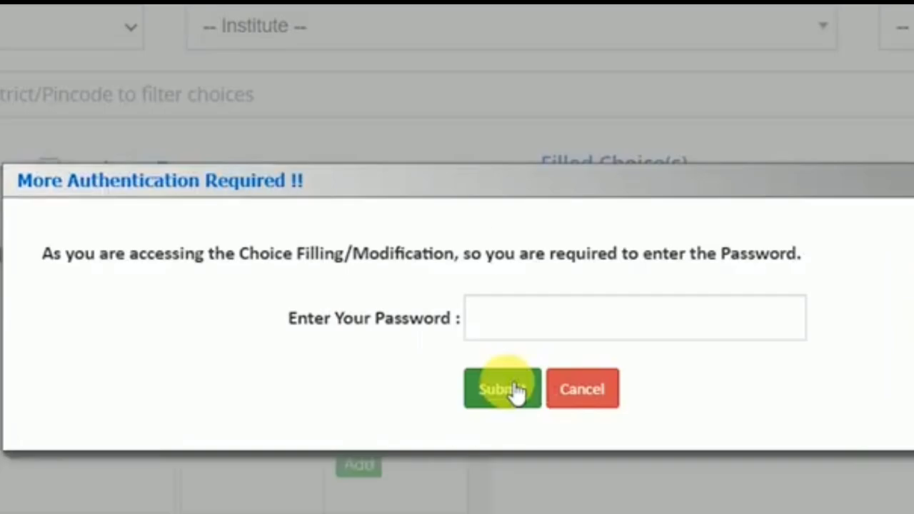
- Enter the account password and submit it to unlock choice filling
click(518, 315)
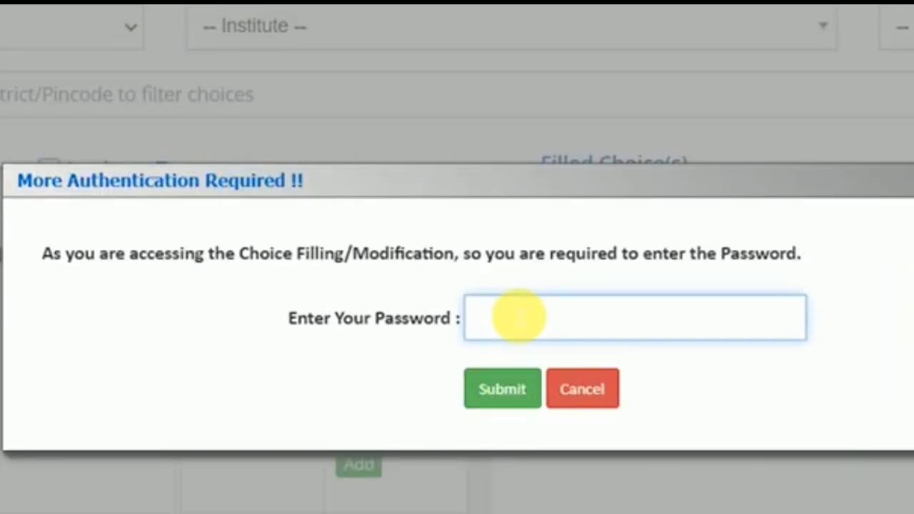
text(*********)
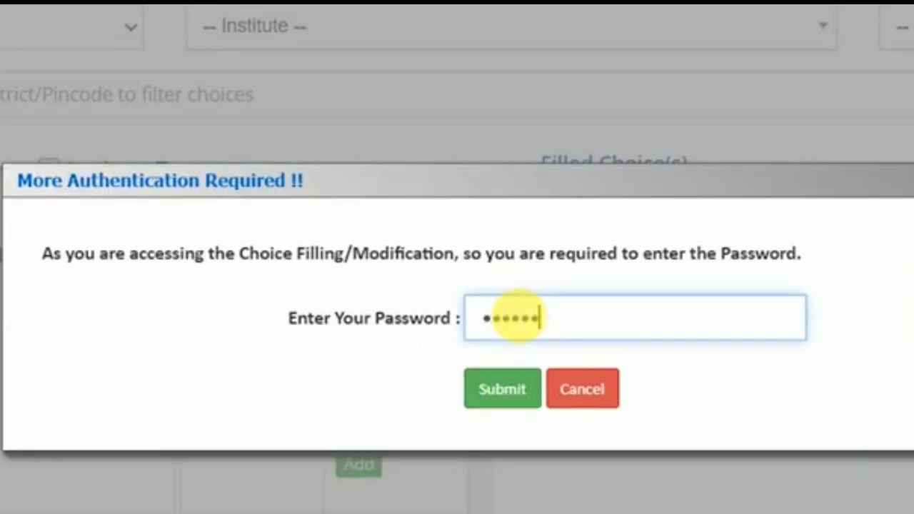
click(504, 388)
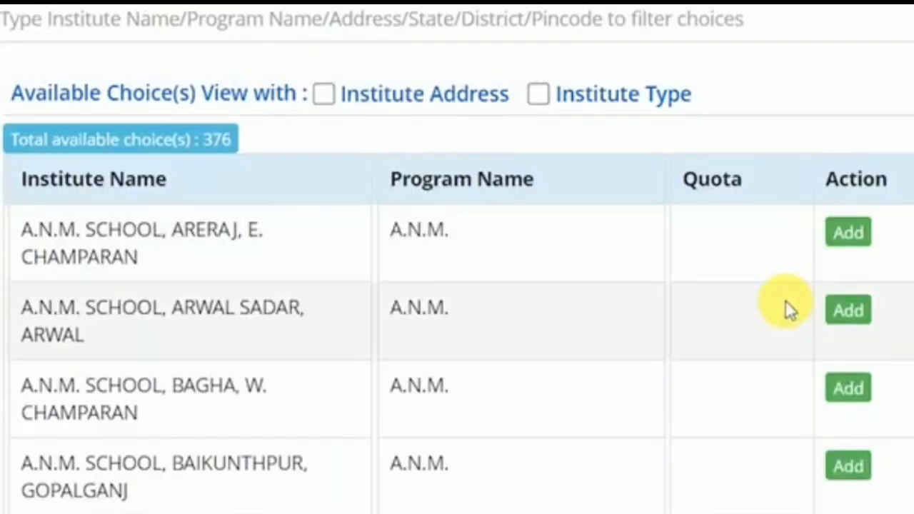
scroll(785, 299, down, 3)
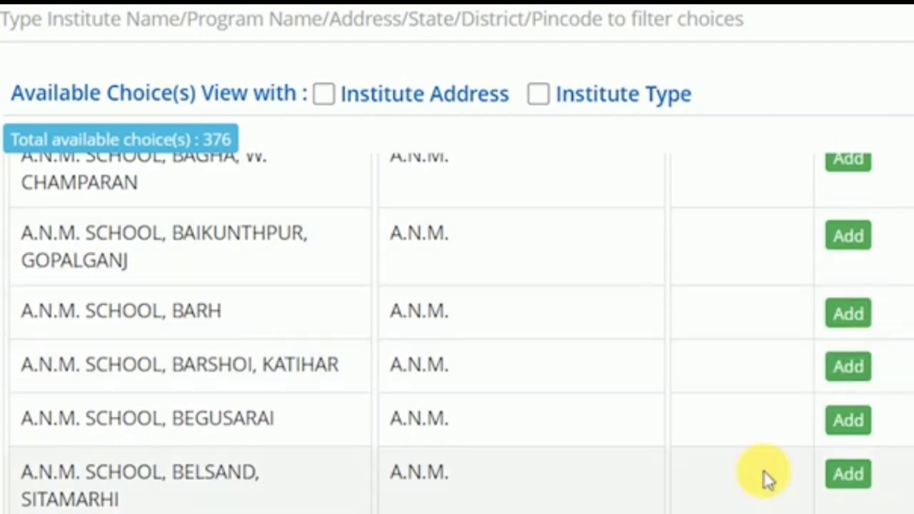
scroll(764, 470, down, 10)
scroll(763, 470, down, 20)
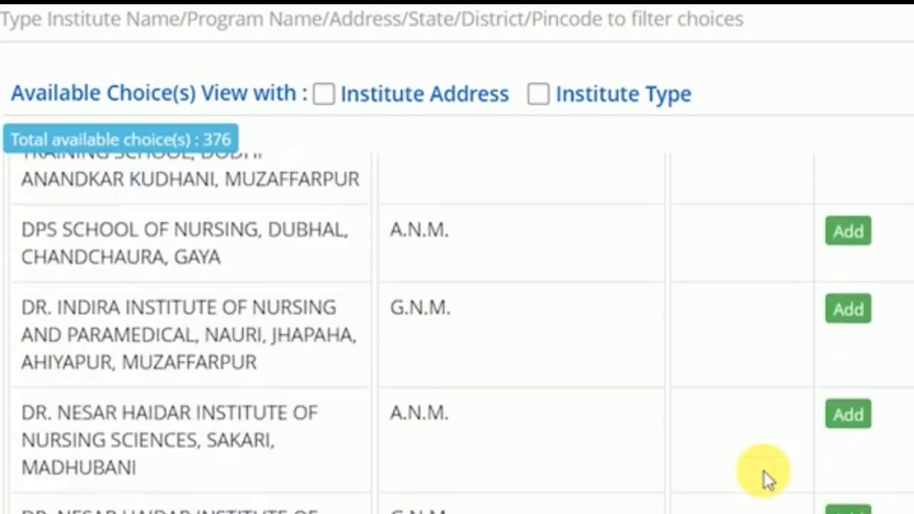
scroll(763, 470, down, 12)
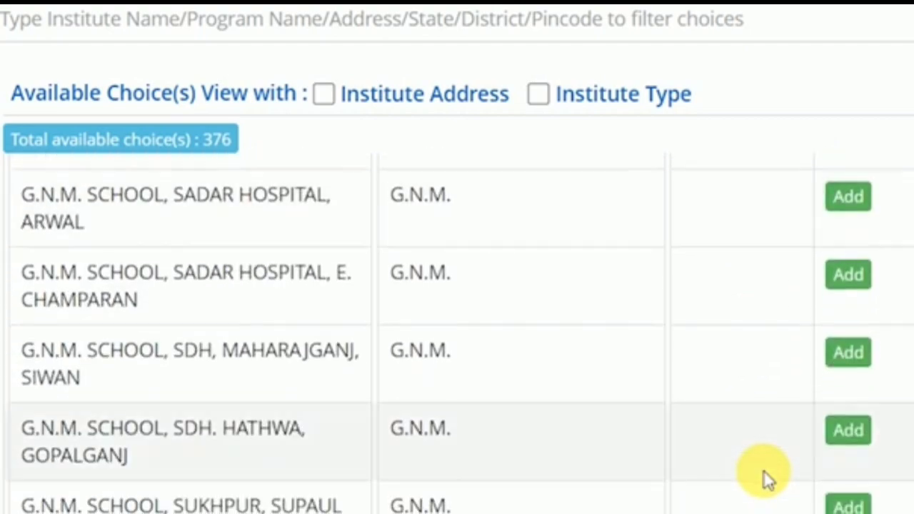
scroll(763, 470, down, 4)
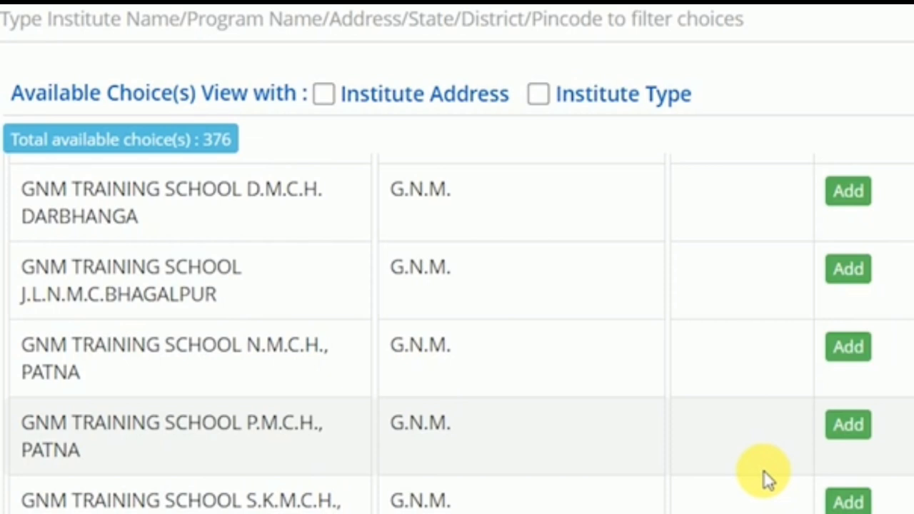
scroll(764, 470, down, 4)
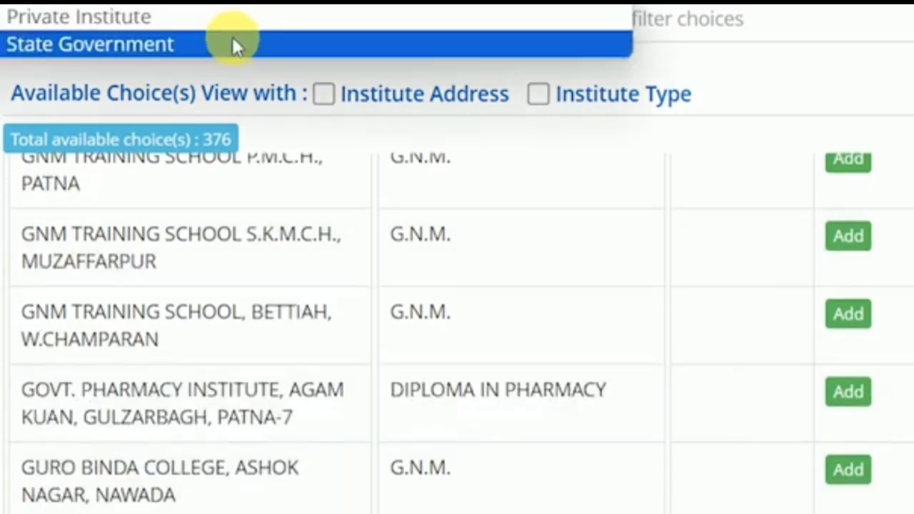
- Limit the available choices to State Government institutes and browse the filtered list
click(219, 43)
scroll(387, 384, down, 15)
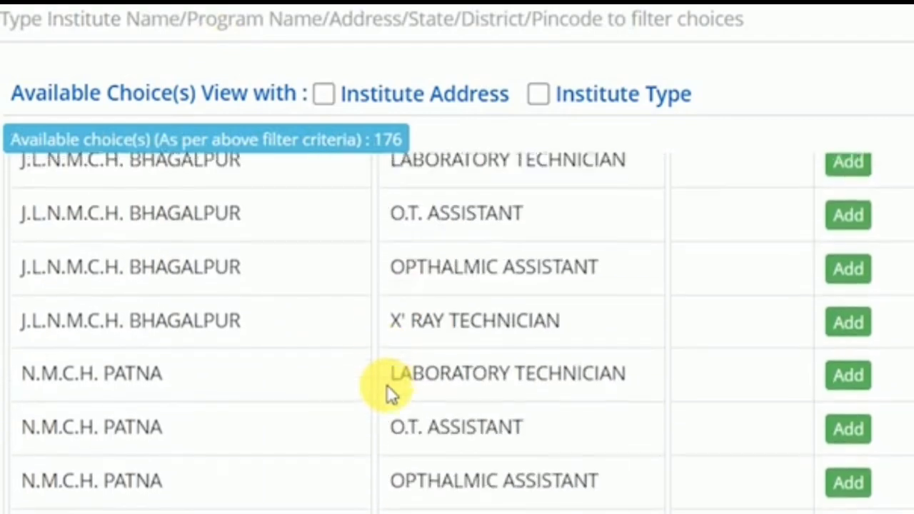
scroll(386, 384, up, 20)
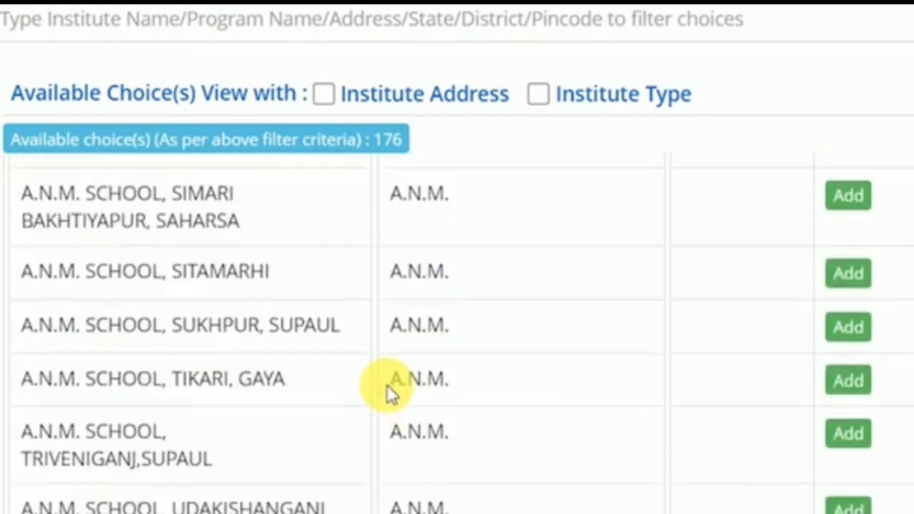
click(877, 8)
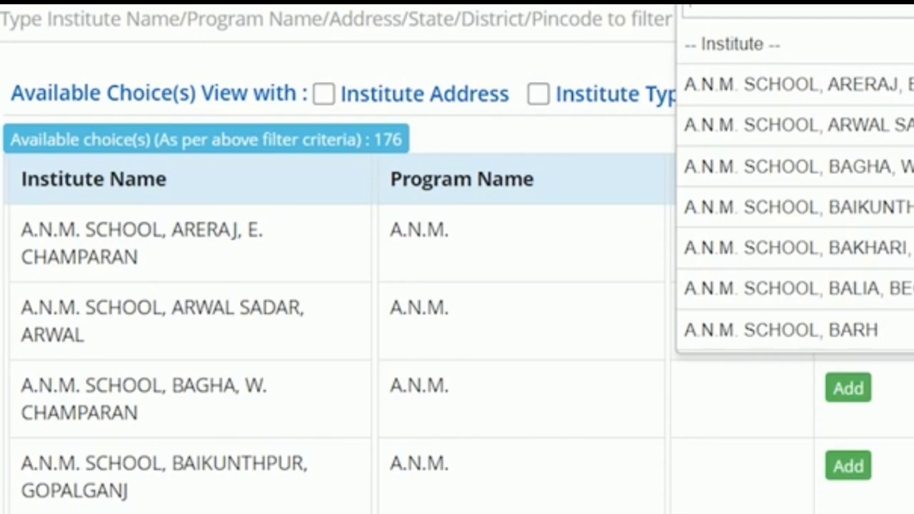
key(Escape)
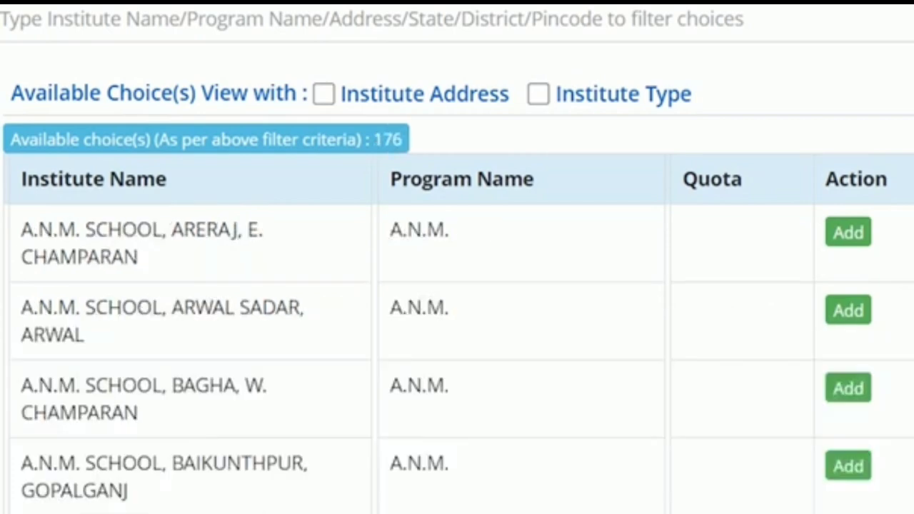
scroll(775, 371, down, 10)
scroll(775, 369, down, 20)
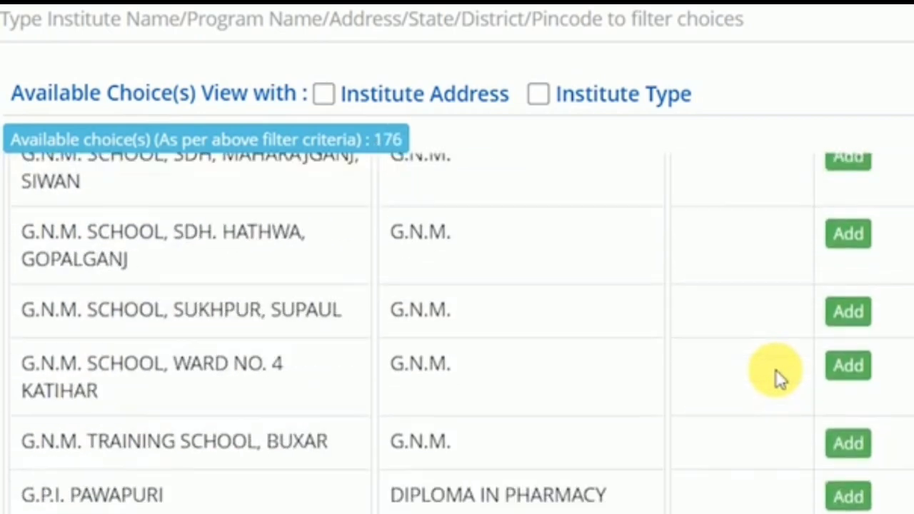
scroll(775, 369, up, 18)
scroll(775, 369, down, 10)
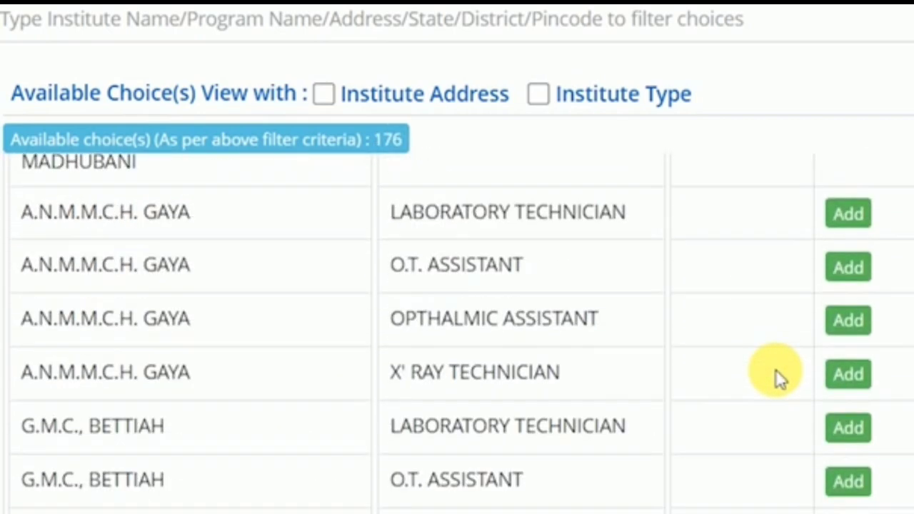
scroll(776, 369, down, 20)
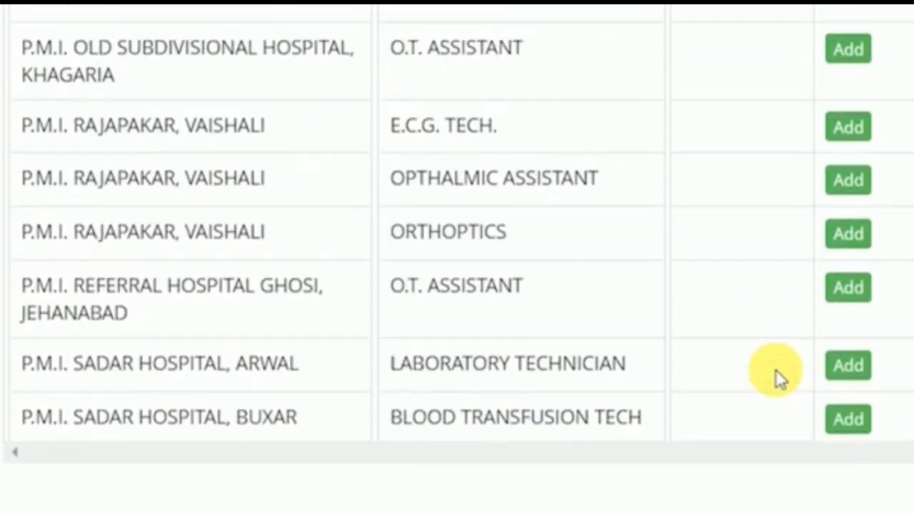
scroll(775, 369, up, 15)
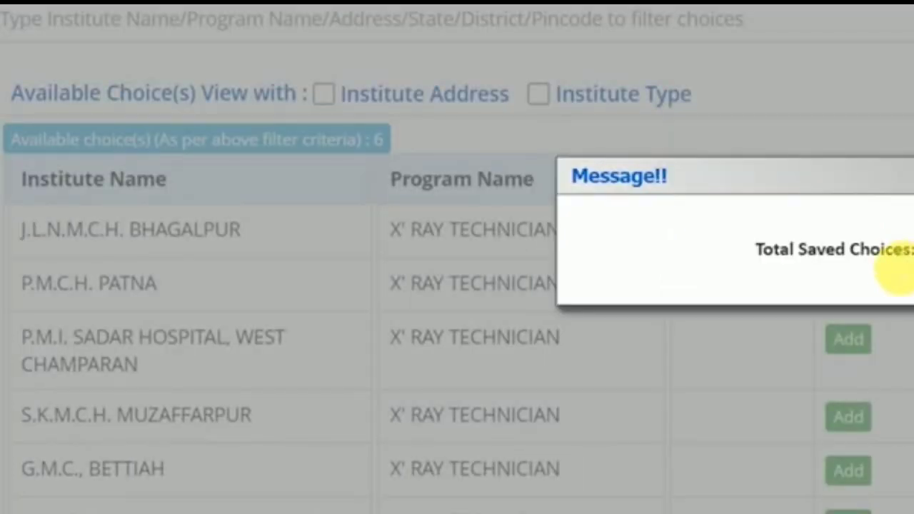
- Highlight the Total Saved Choices message and the Total Available Choices caption
drag(894, 250, 913, 250)
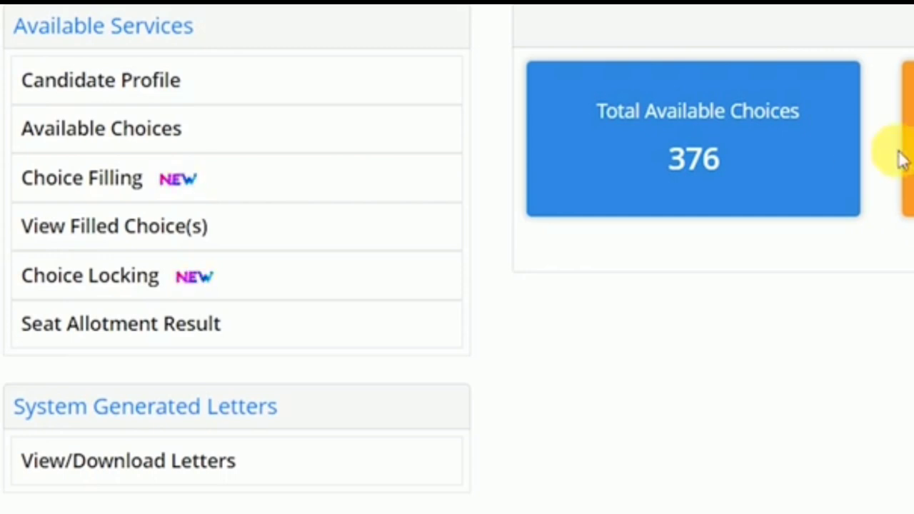
drag(677, 122, 821, 121)
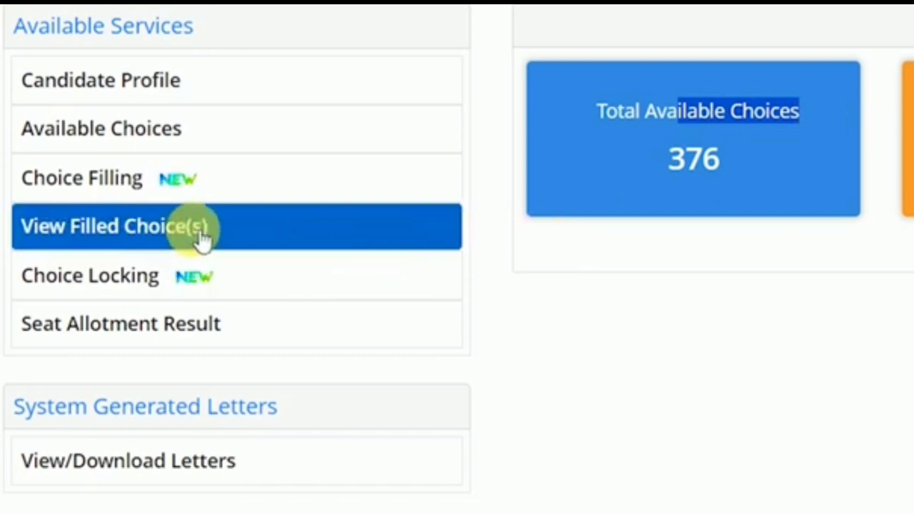
- Open View Filled Choice(s) and review the 20 round-1 filled choices
click(106, 241)
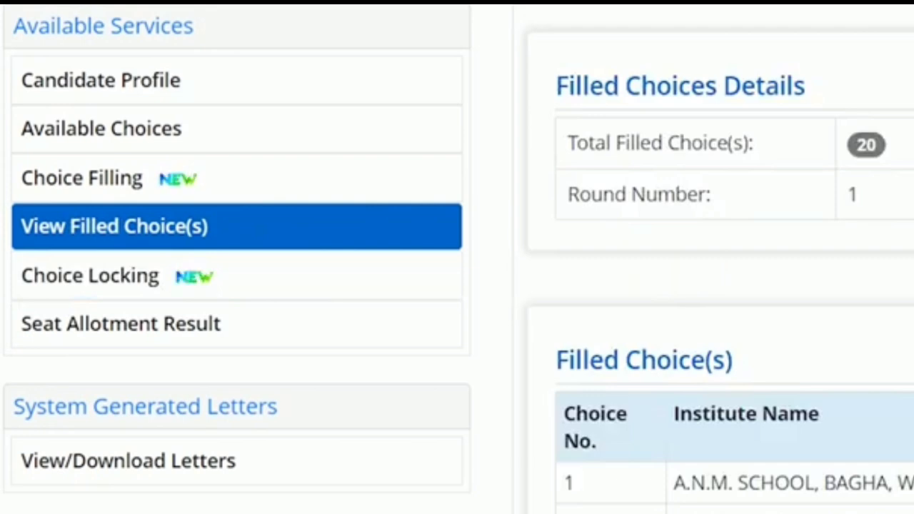
scroll(714, 357, down, 10)
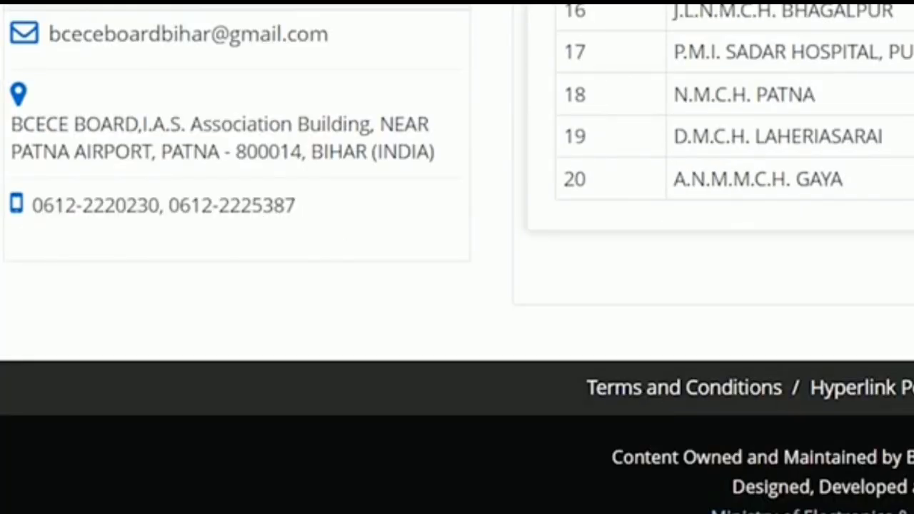
scroll(457, 257, up, 10)
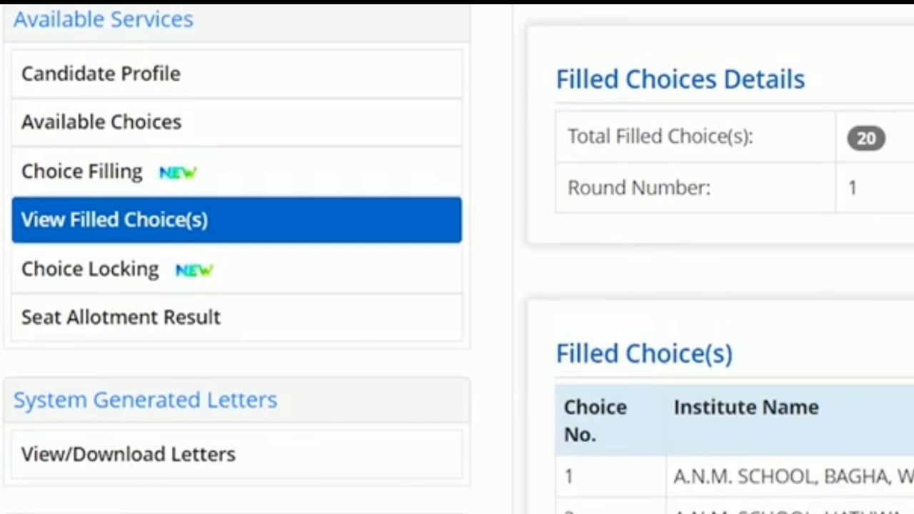